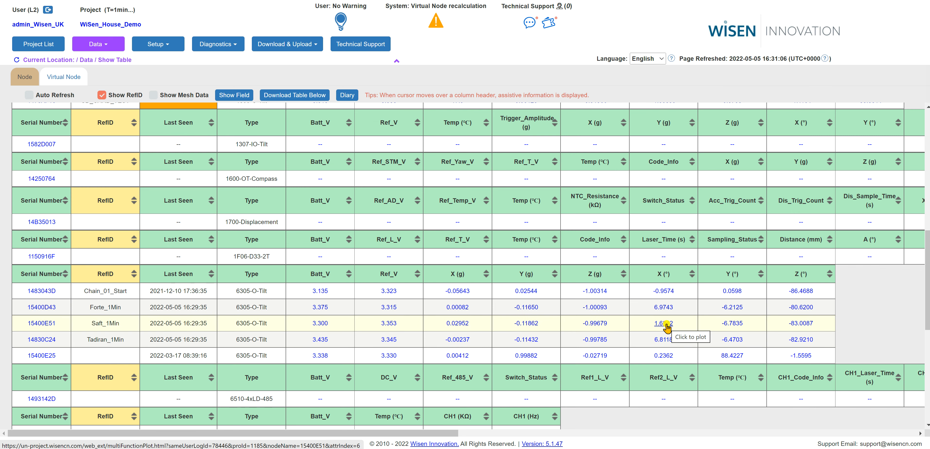
# Plot the X(°) readings of the Saft_1Min tilt node, and open the Node Offset setup page
pyautogui.click(666, 327)
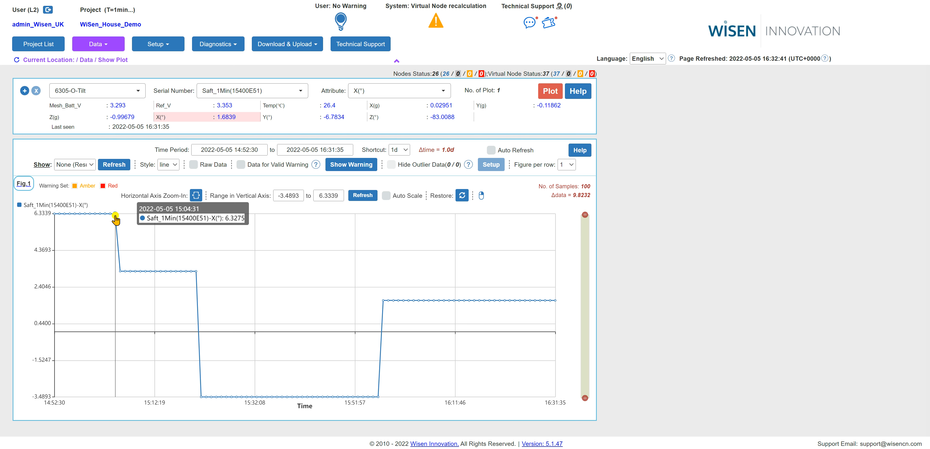
pyautogui.click(162, 49)
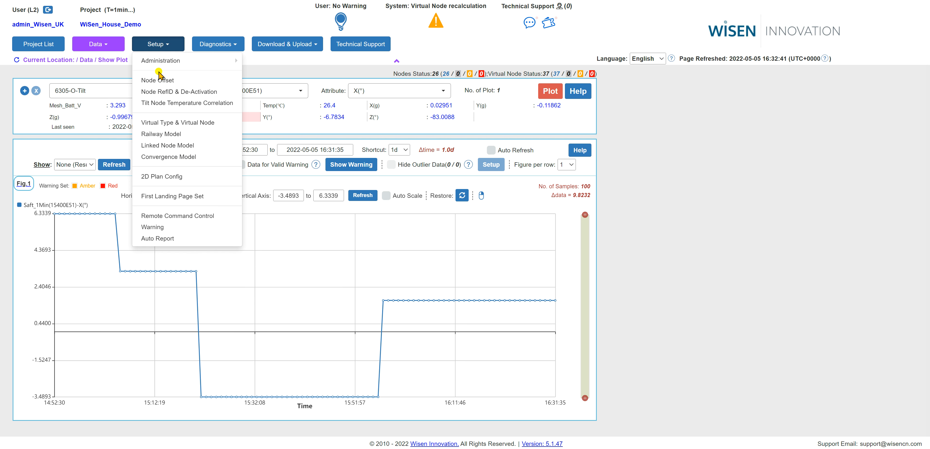
pyautogui.click(158, 82)
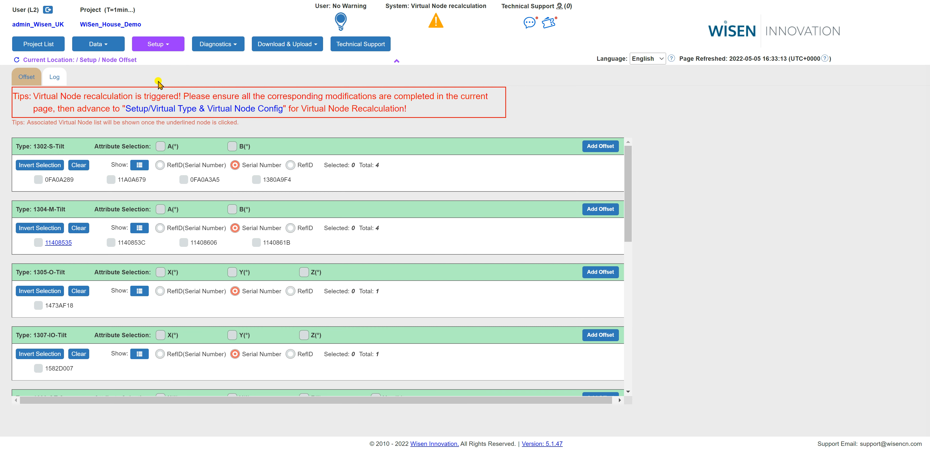
# Select node 15400E51 of type 6305-O-Tilt with the X(°) and Y(°) attributes, and start adding an offset
pyautogui.scroll(-1, 232, 291)
pyautogui.scroll(-1, 233, 291)
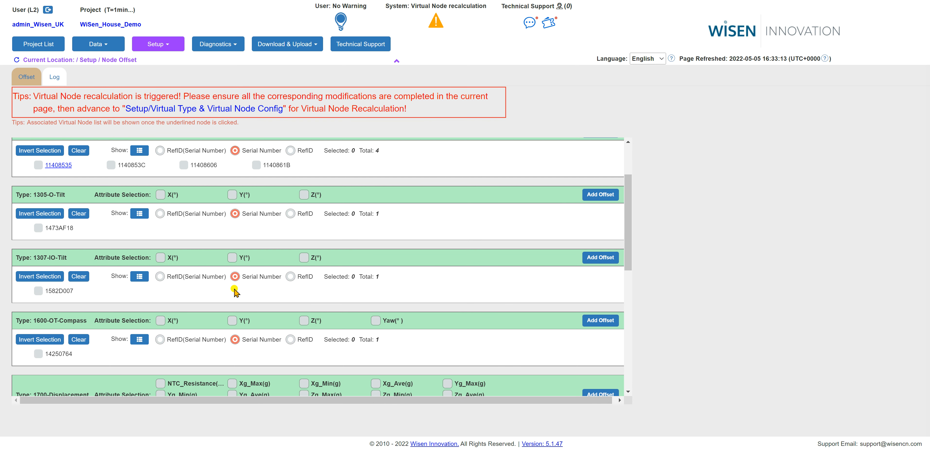
pyautogui.scroll(-2, 234, 291)
pyautogui.scroll(-3, 234, 291)
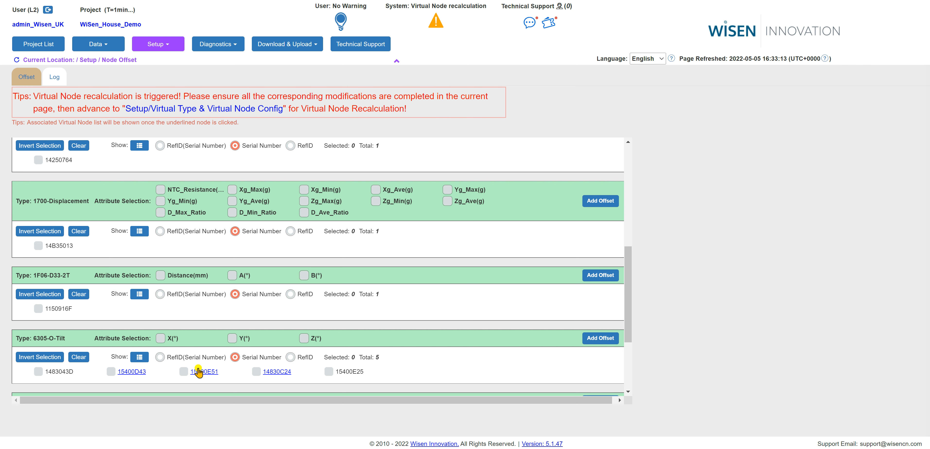
pyautogui.click(184, 373)
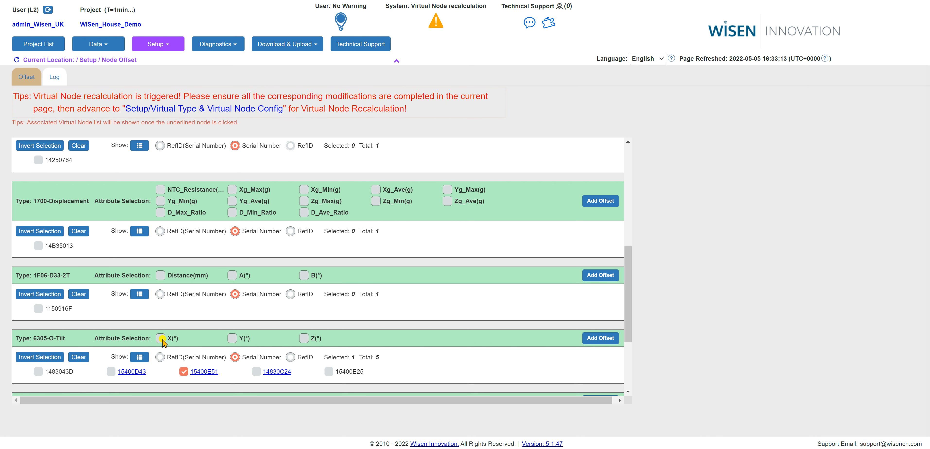
pyautogui.click(222, 338)
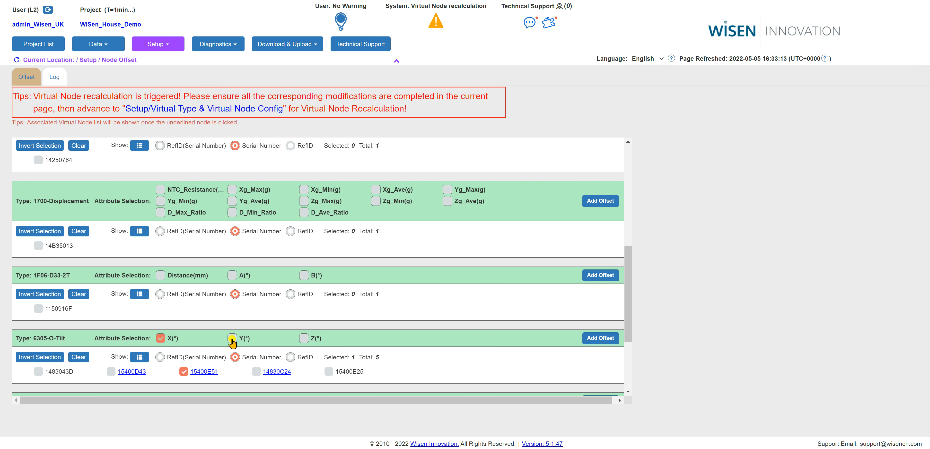
pyautogui.click(232, 339)
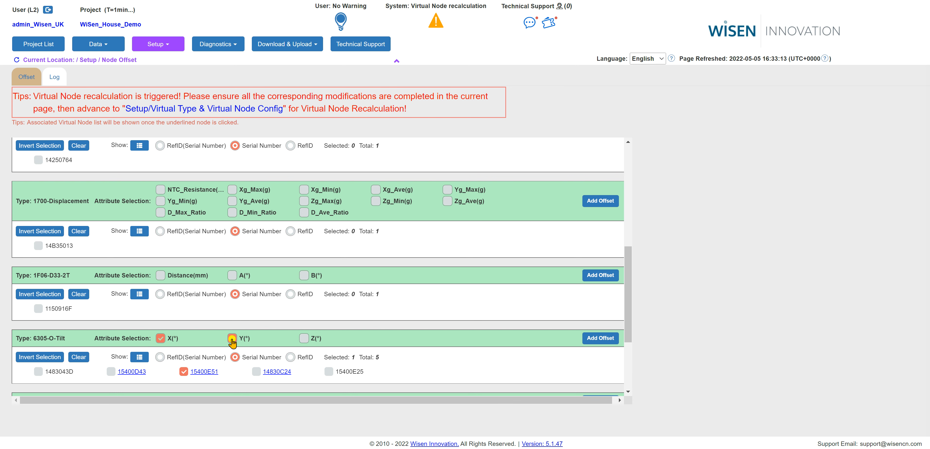
pyautogui.click(600, 338)
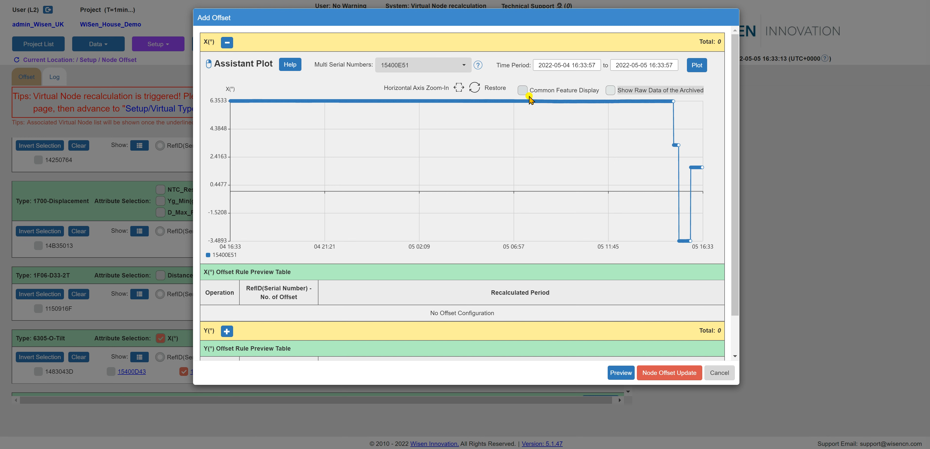
pyautogui.click(459, 87)
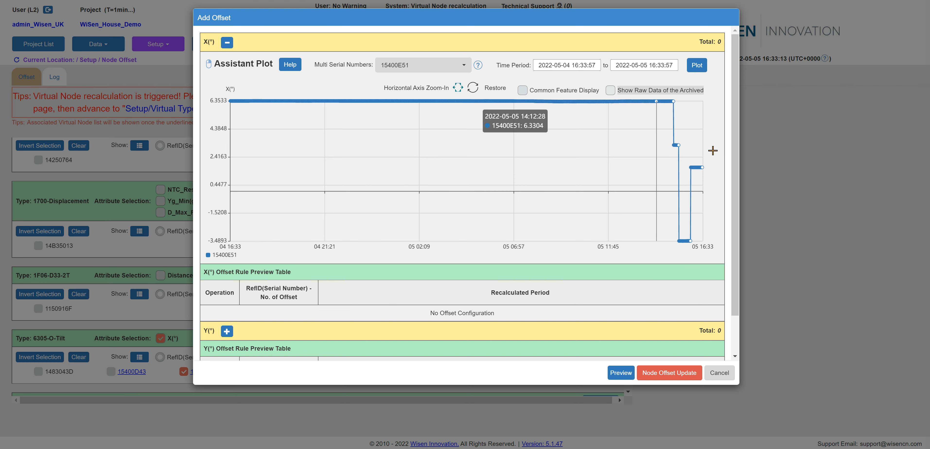
pyautogui.moveTo(657, 150); pyautogui.dragTo(710, 152)
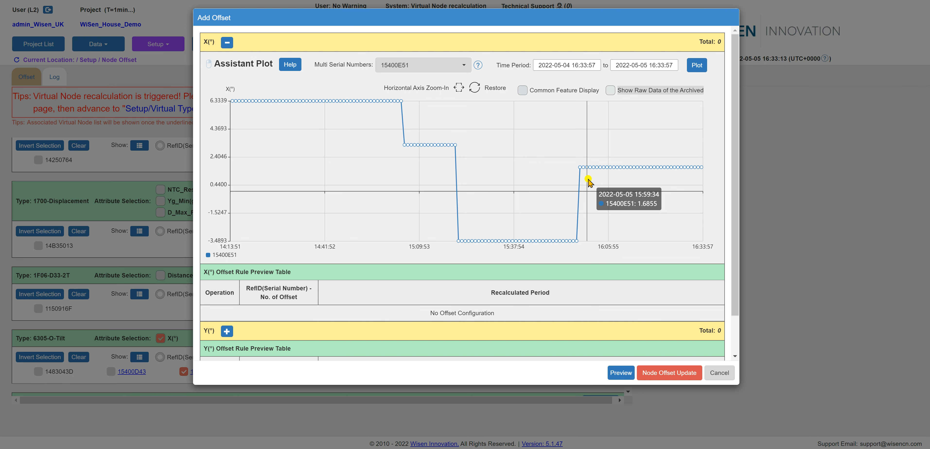
pyautogui.click(405, 148)
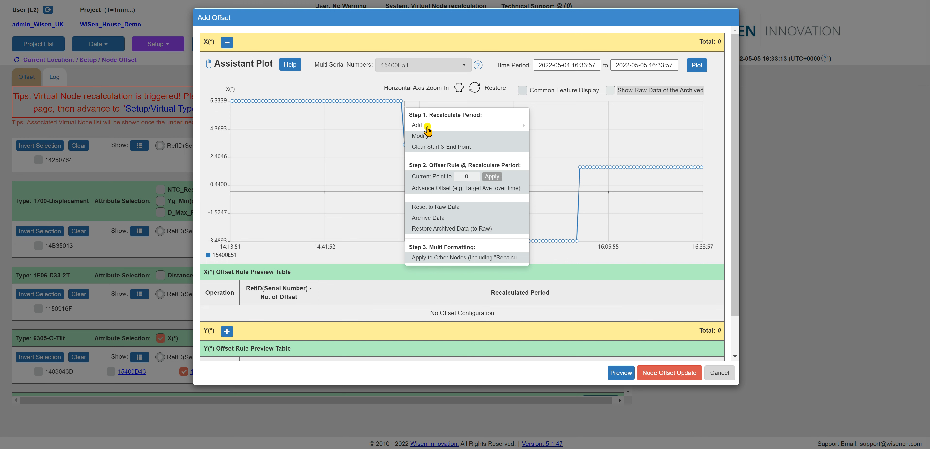
pyautogui.moveTo(427, 126)
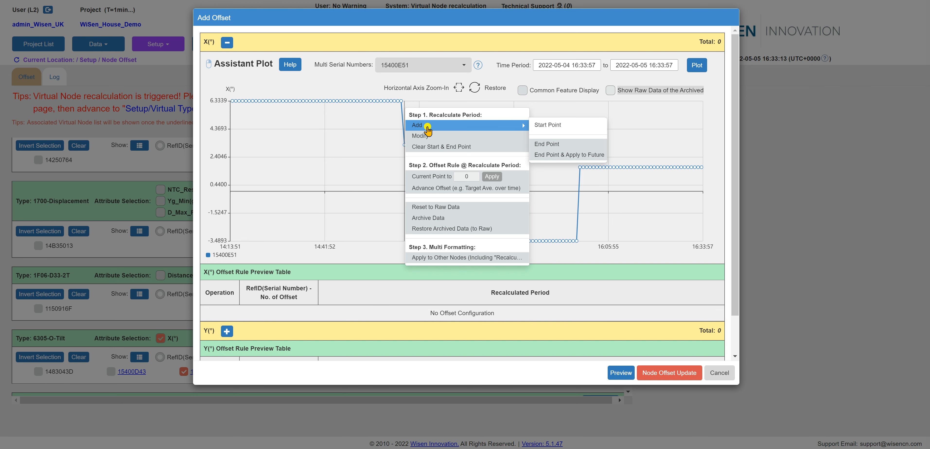
pyautogui.click(548, 126)
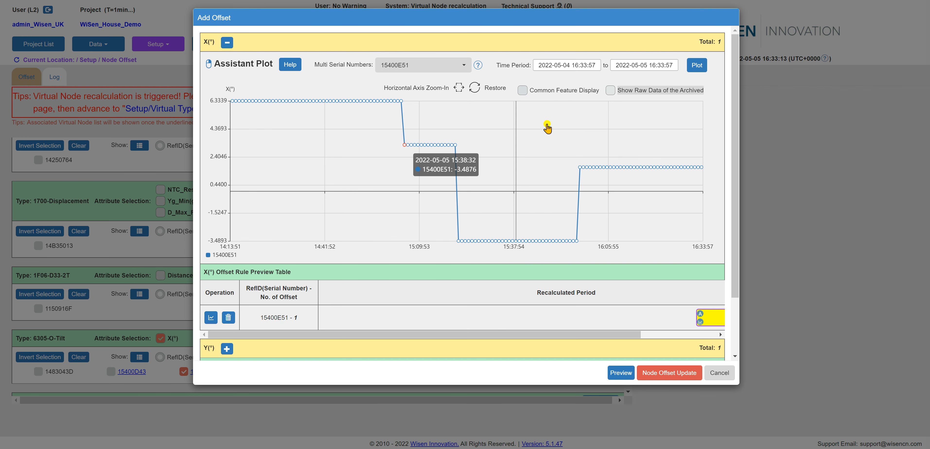
pyautogui.click(454, 146)
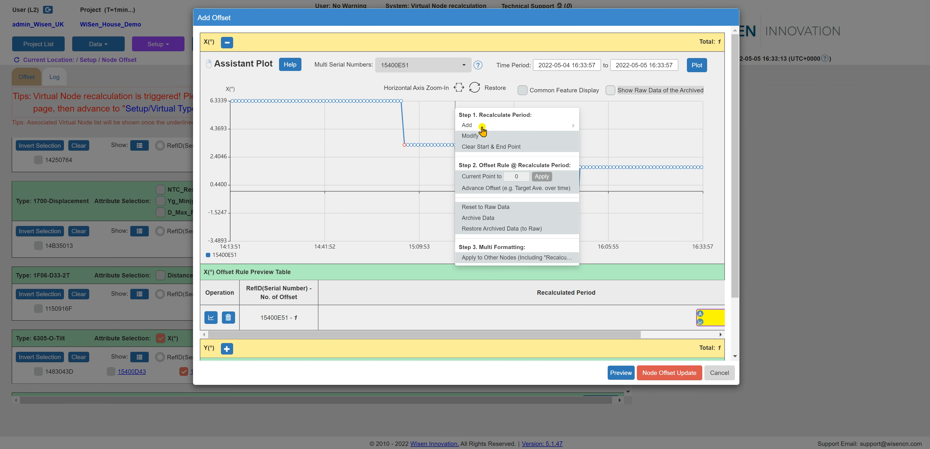
pyautogui.moveTo(484, 127)
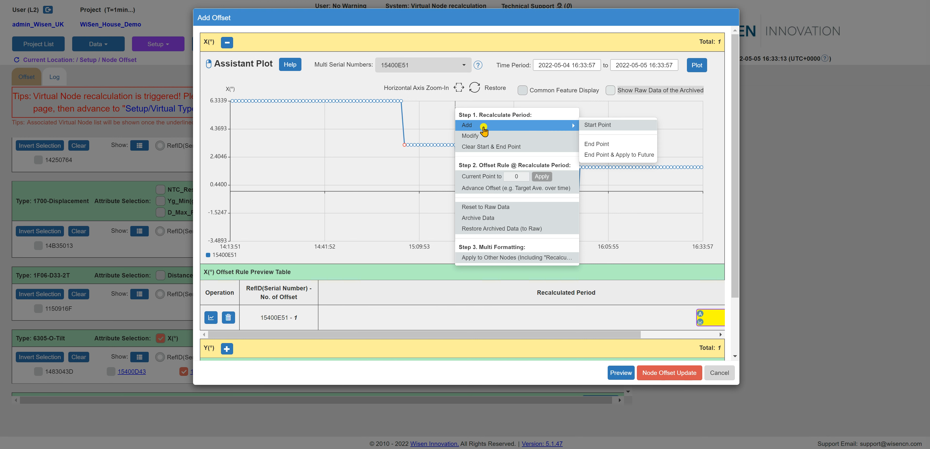
pyautogui.click(608, 145)
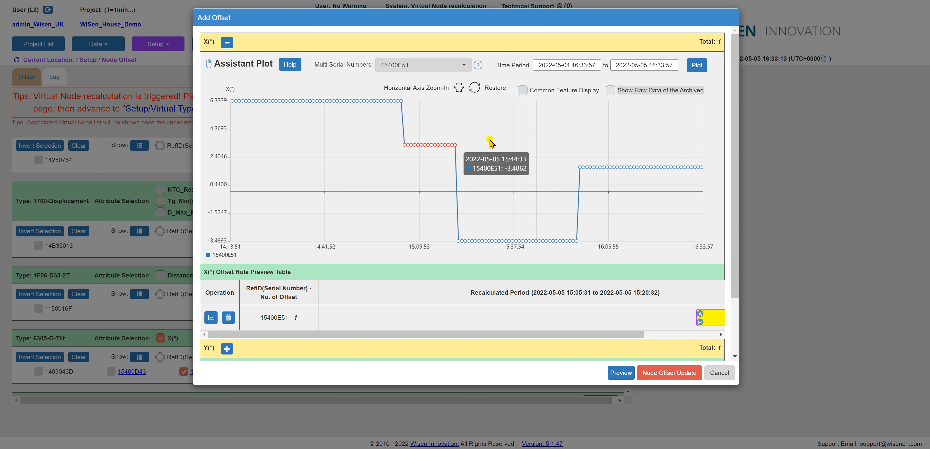
# Start an Advance Offset for the period and use the selected data point at 15:05:31 as the current resultant value
pyautogui.rightClick(415, 147)
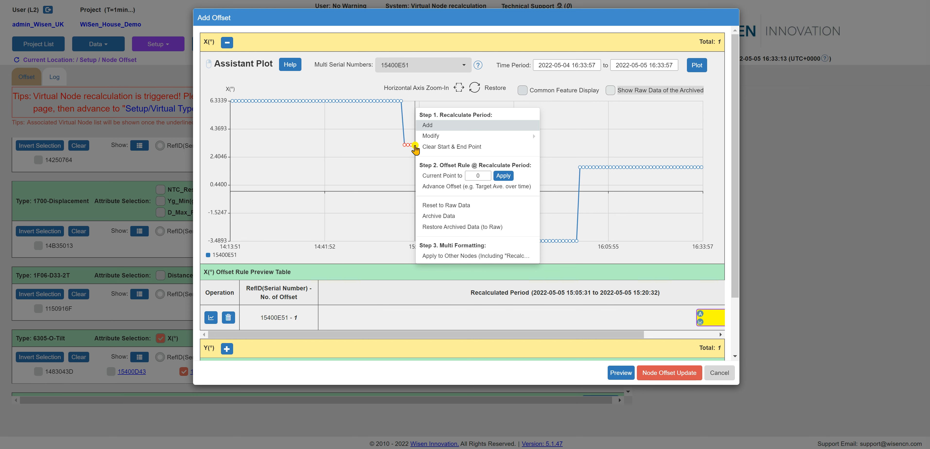
pyautogui.click(441, 186)
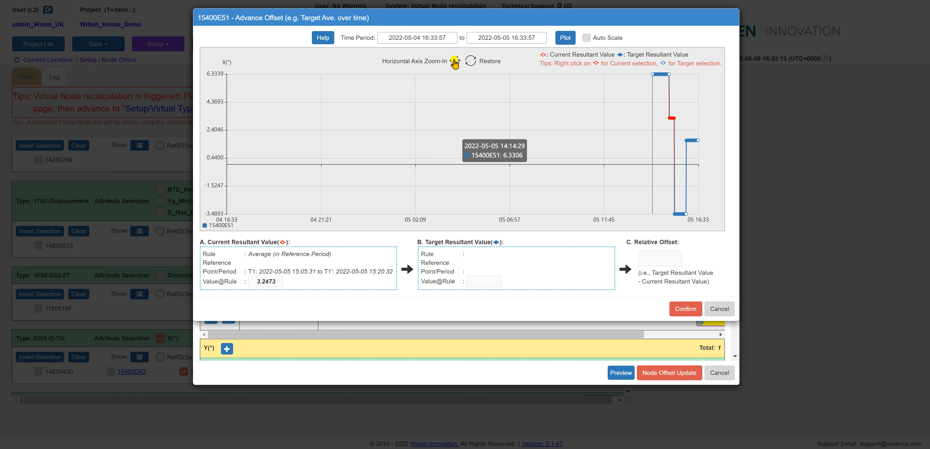
pyautogui.click(454, 63)
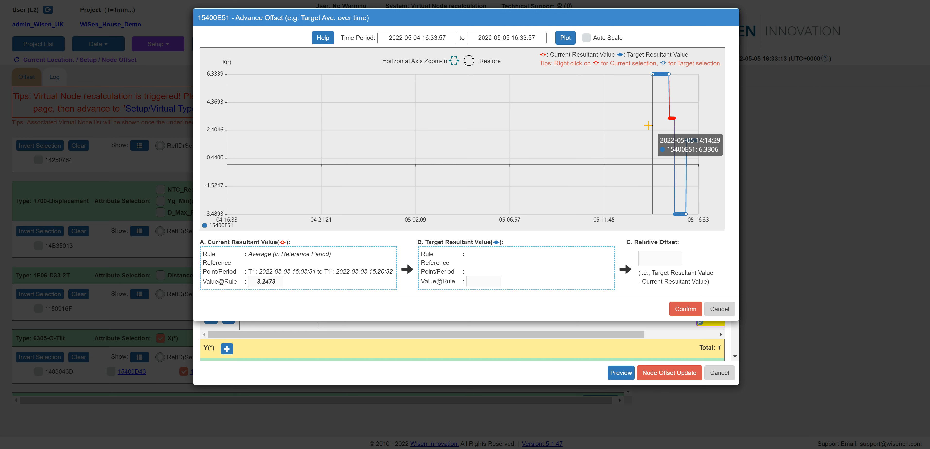
pyautogui.moveTo(649, 126); pyautogui.dragTo(707, 126)
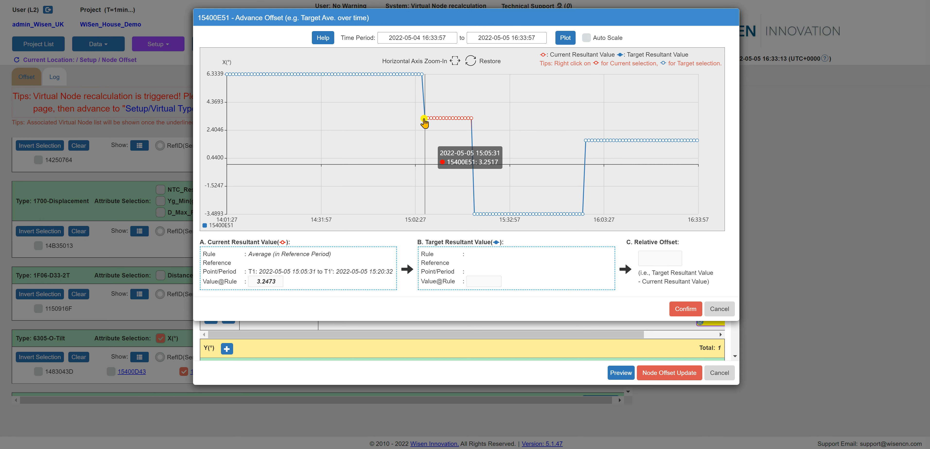
pyautogui.moveTo(424, 122)
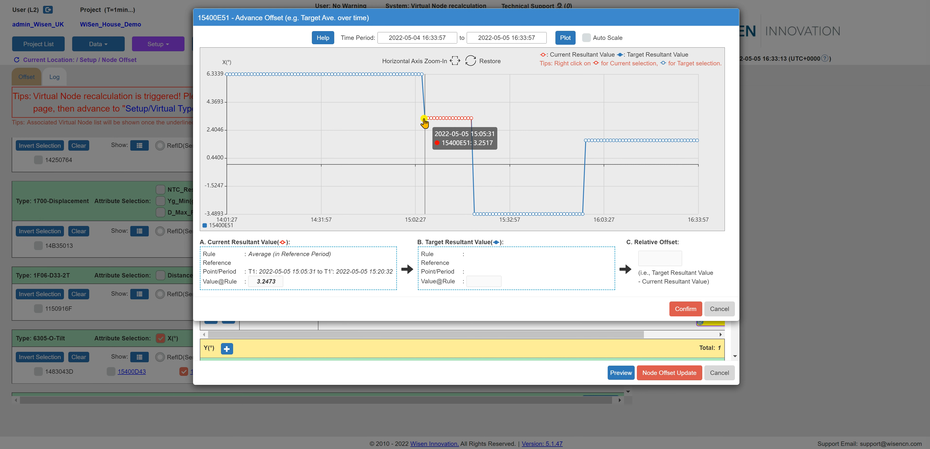
pyautogui.rightClick(425, 122)
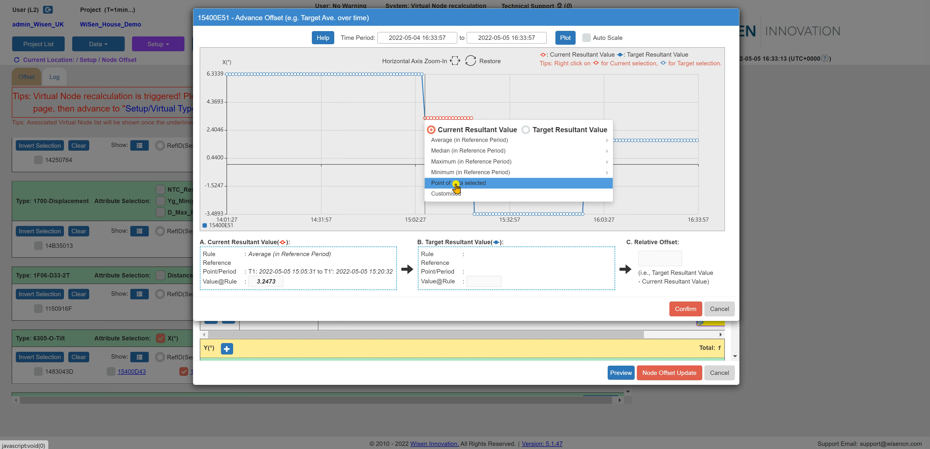
pyautogui.click(456, 183)
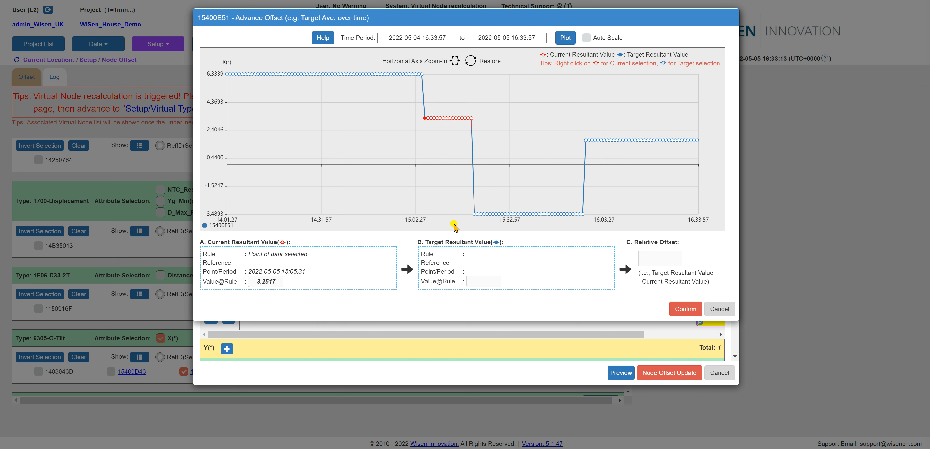
# Use the selected data point at 15:04:31 as the target resultant value and confirm the advance offset
pyautogui.moveTo(421, 77)
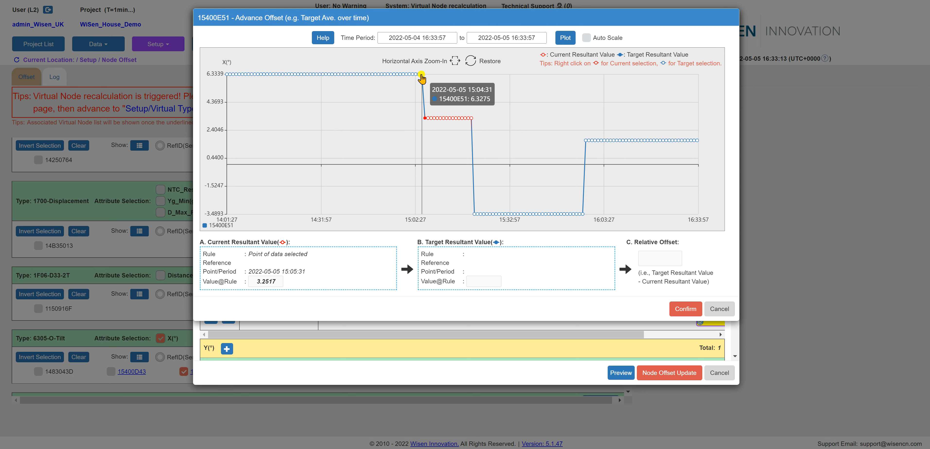
pyautogui.rightClick(421, 76)
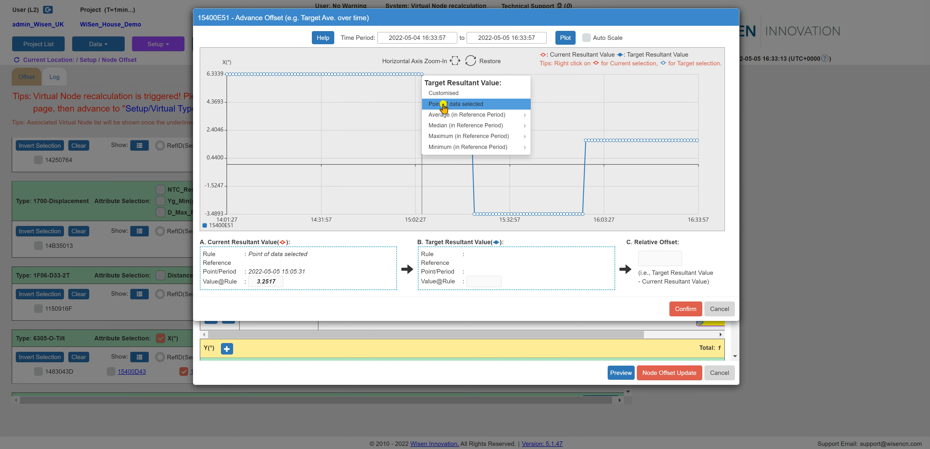
pyautogui.click(443, 105)
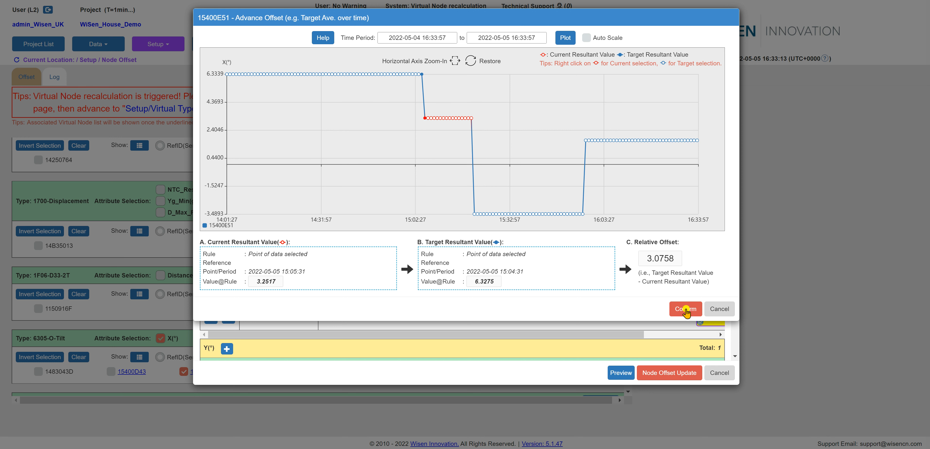
pyautogui.click(686, 310)
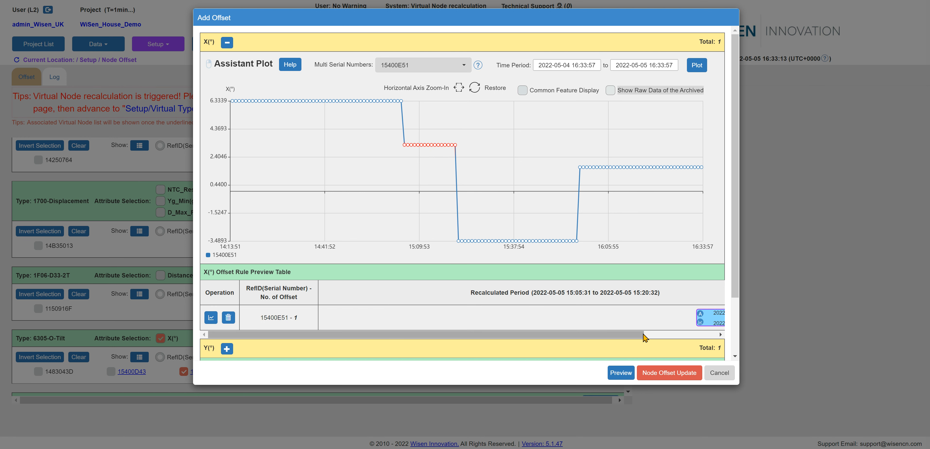
# Preview the X(°) data before and after the offset around the recalculated period, and close the preview
pyautogui.click(659, 338)
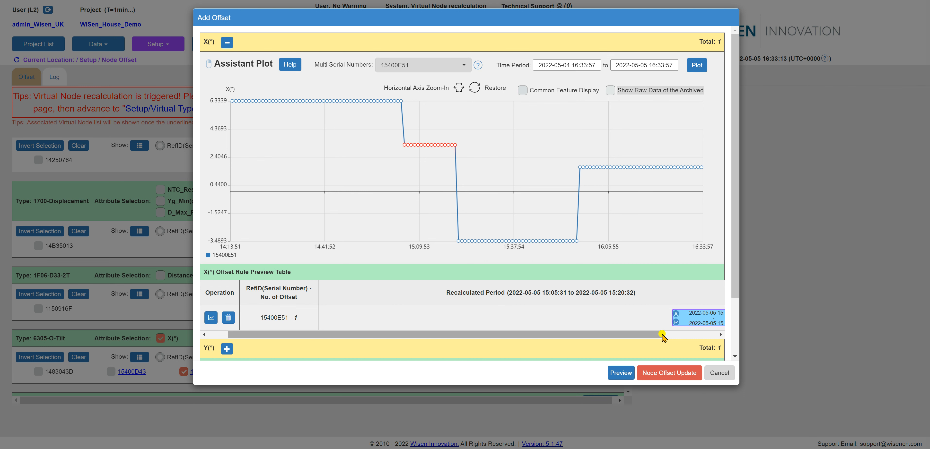
pyautogui.click(621, 373)
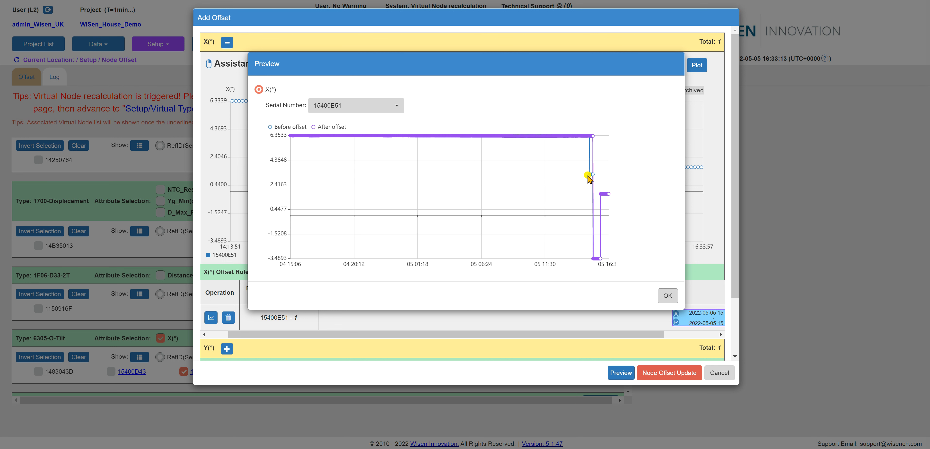
pyautogui.moveTo(588, 156)
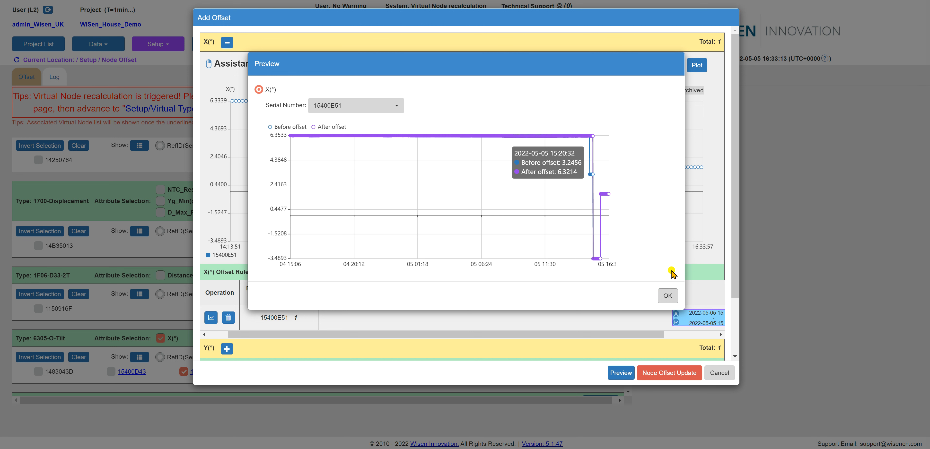
pyautogui.click(668, 296)
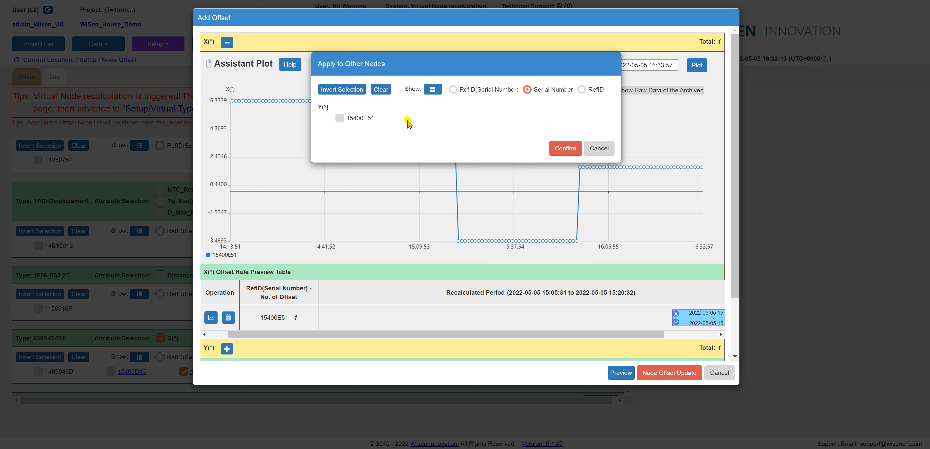
# Apply the X(°) offset configuration to the Y(°) attribute of node 15400E51 as well
pyautogui.click(340, 119)
pyautogui.click(564, 148)
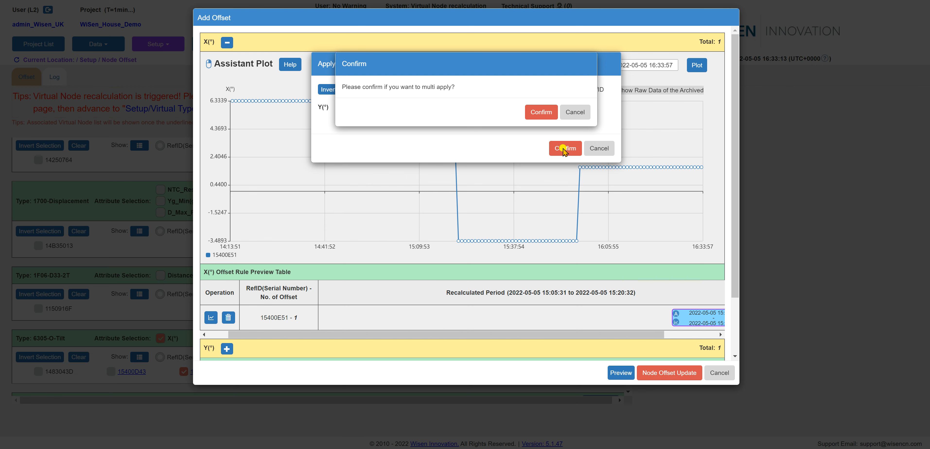
pyautogui.click(552, 113)
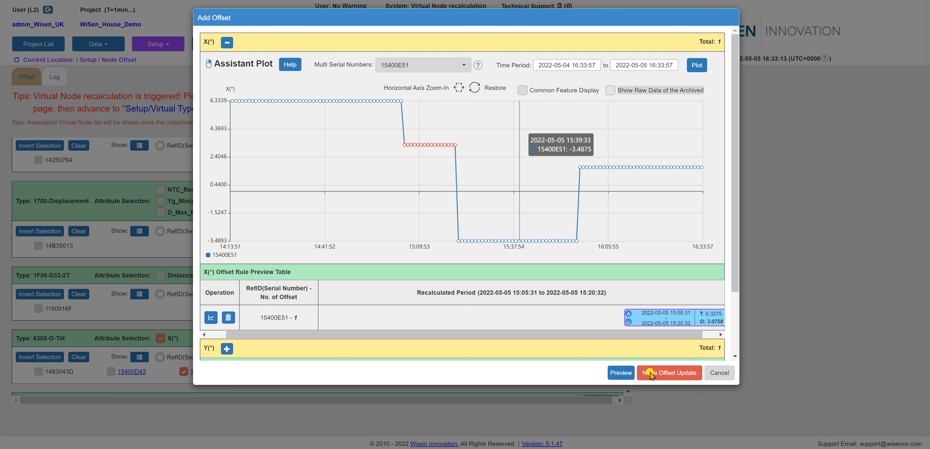
# Submit the node offset update for the configured X(°) and Y(°) offsets and confirm it
pyautogui.click(667, 374)
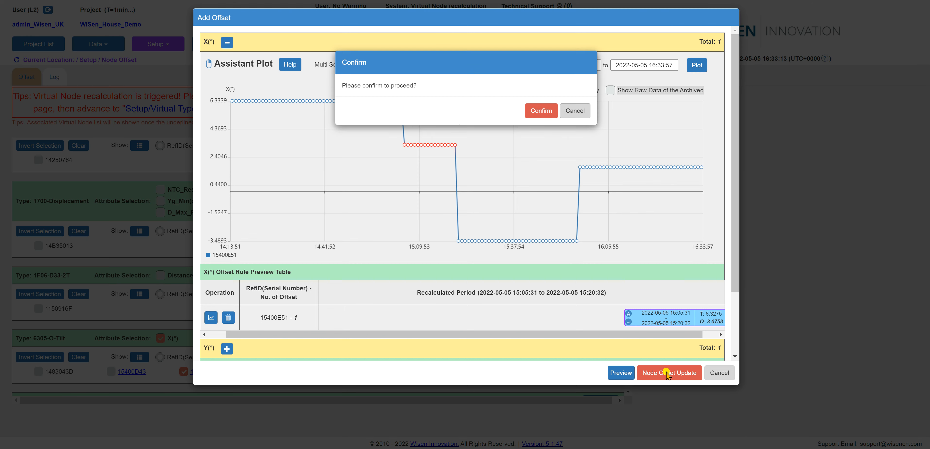
pyautogui.click(539, 112)
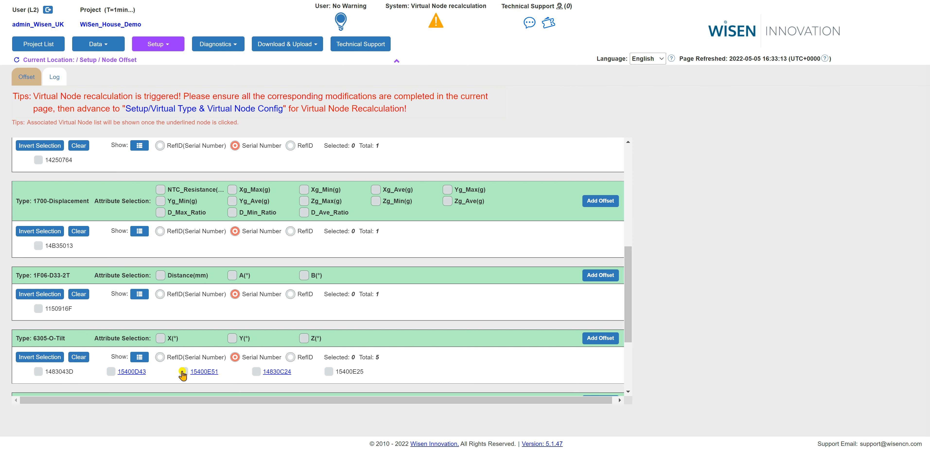
# Open Add Offset for the X(°) and Y(°) attributes of 6305-O-Tilt node 15400E51
pyautogui.click(161, 338)
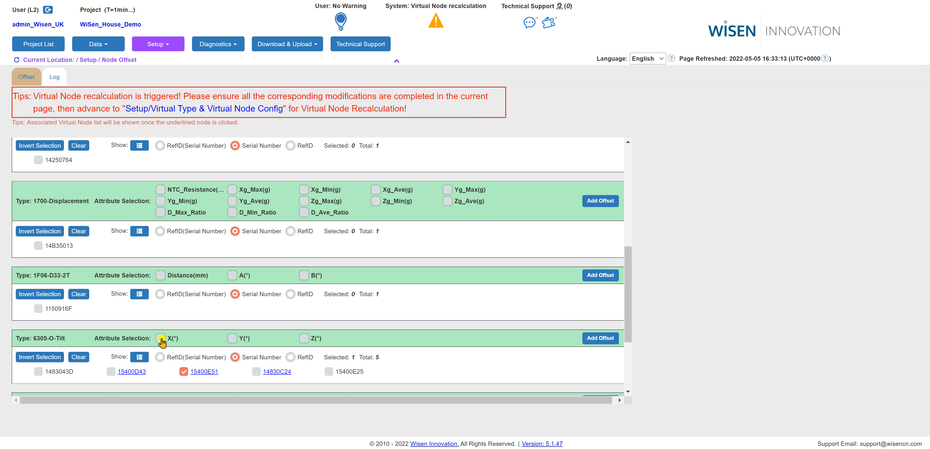
pyautogui.click(233, 339)
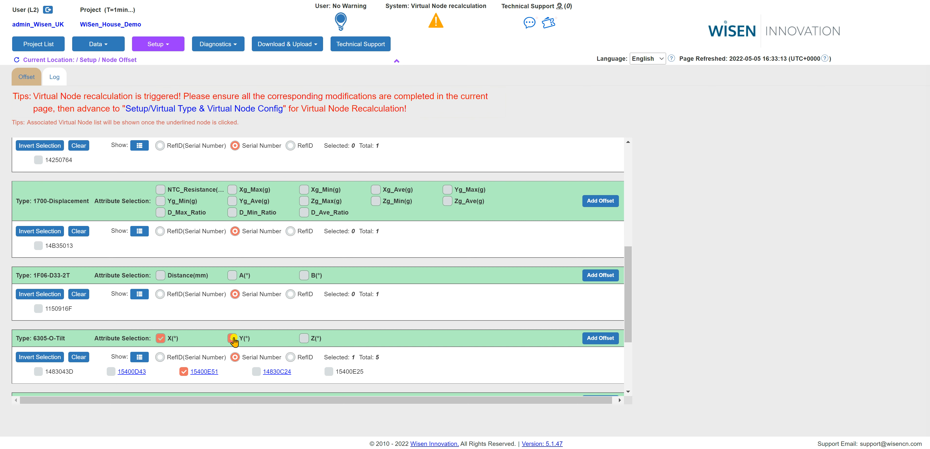
pyautogui.click(600, 340)
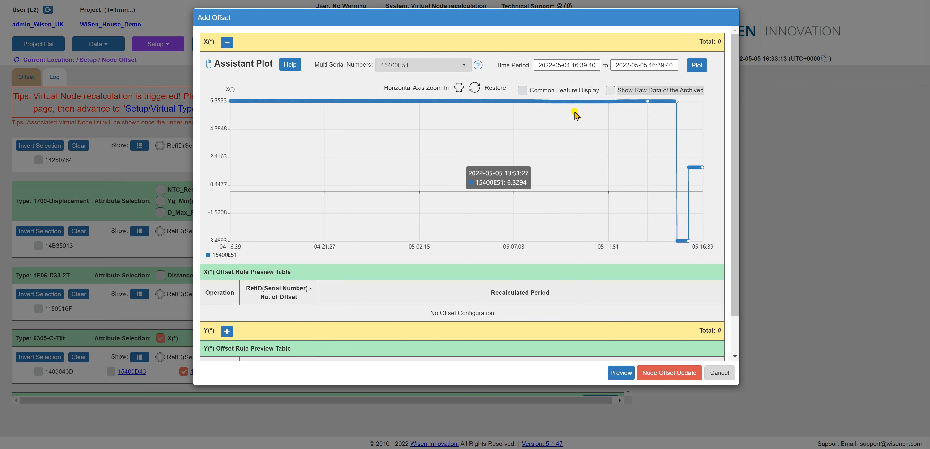
pyautogui.click(460, 91)
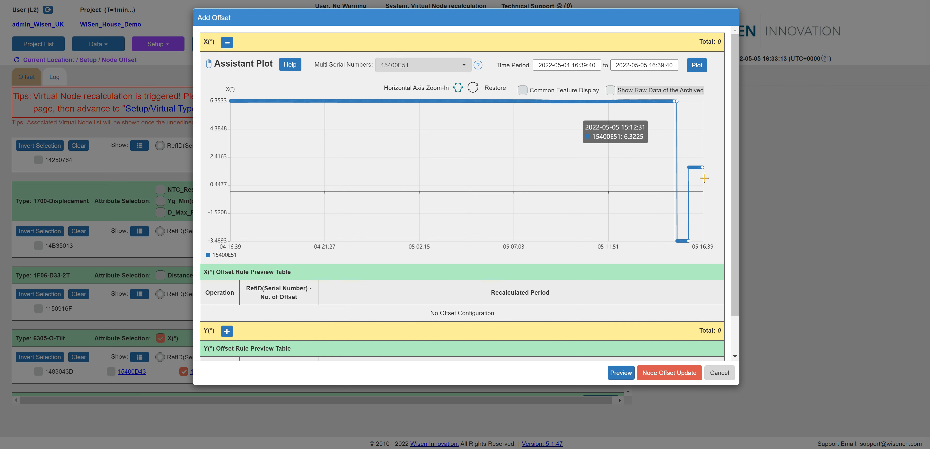
pyautogui.moveTo(669, 179); pyautogui.dragTo(708, 178)
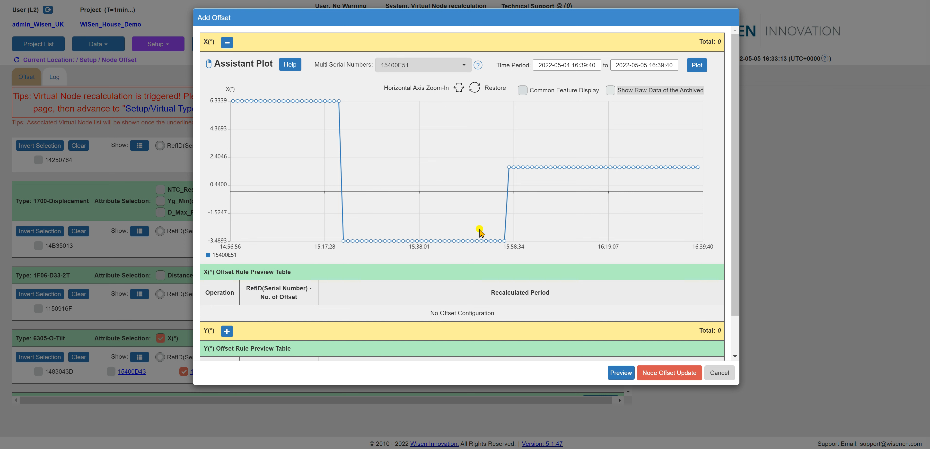
pyautogui.click(343, 242)
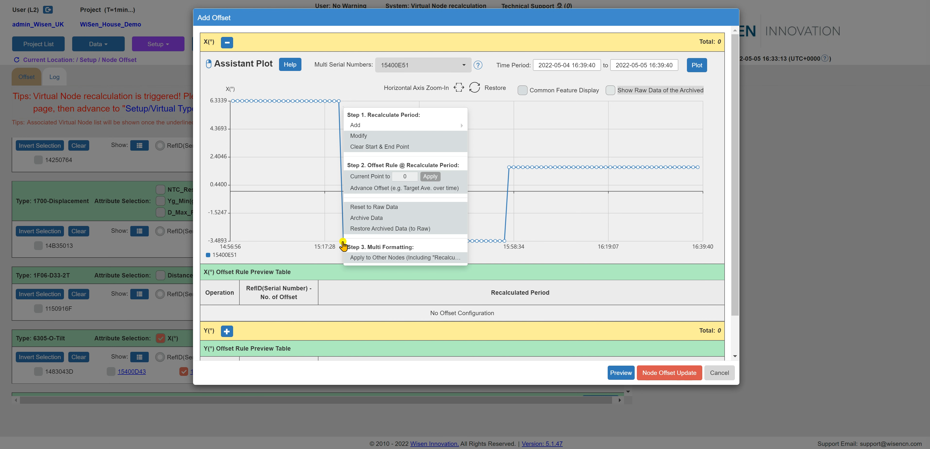
pyautogui.click(379, 128)
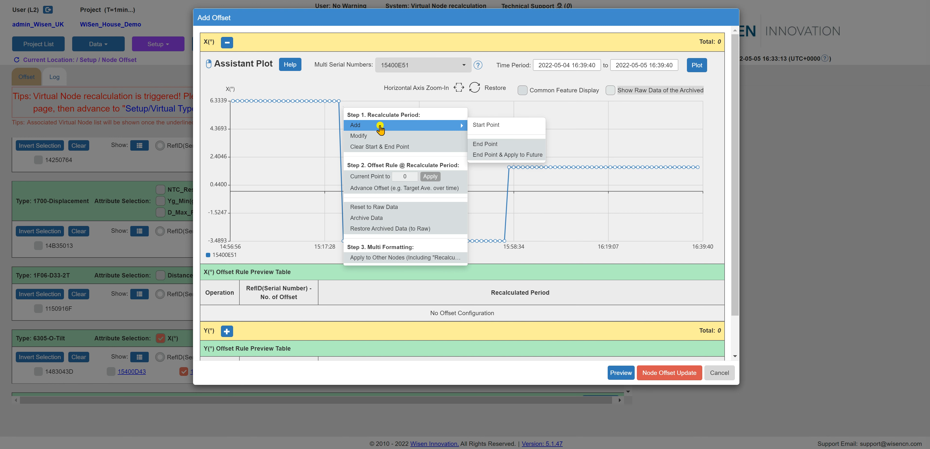
pyautogui.click(489, 126)
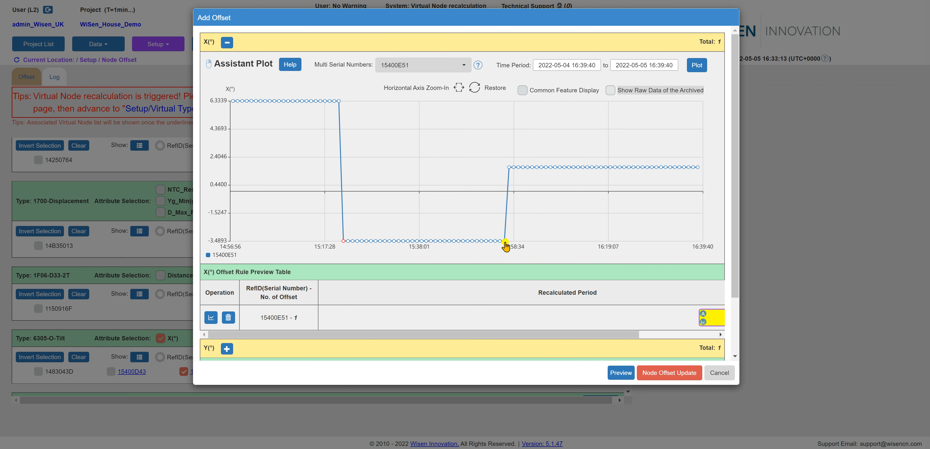
pyautogui.rightClick(505, 246)
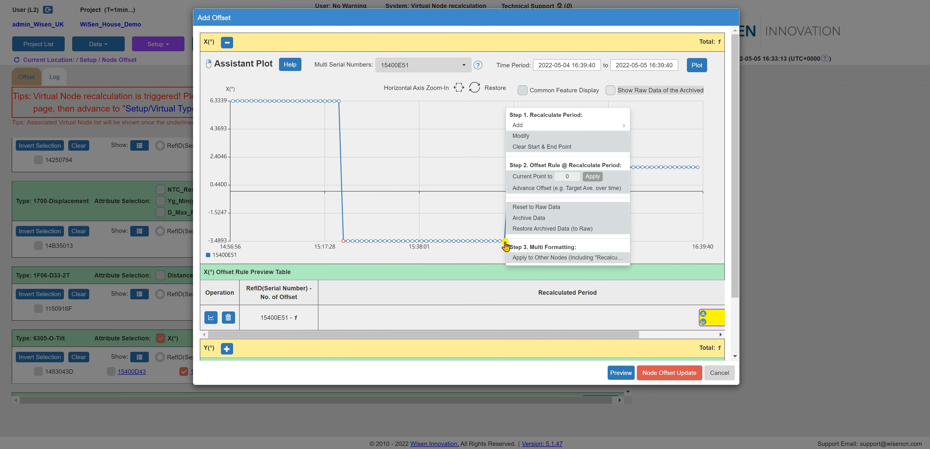
pyautogui.click(547, 125)
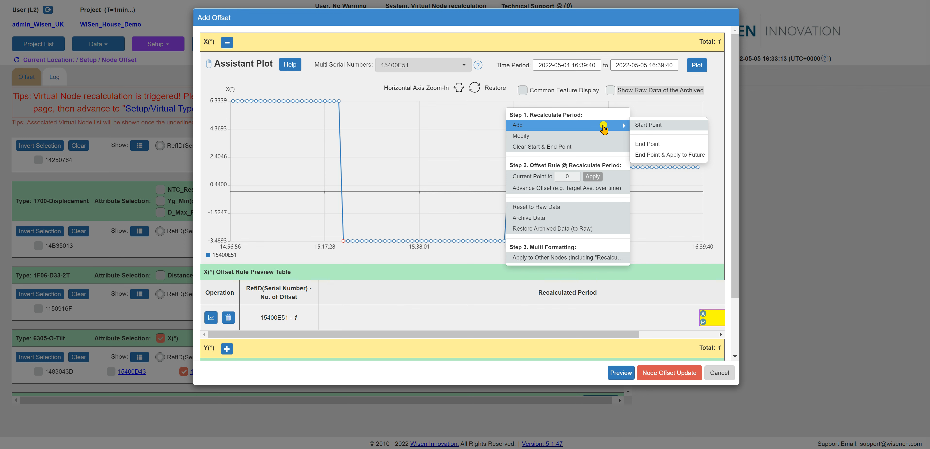
pyautogui.click(655, 149)
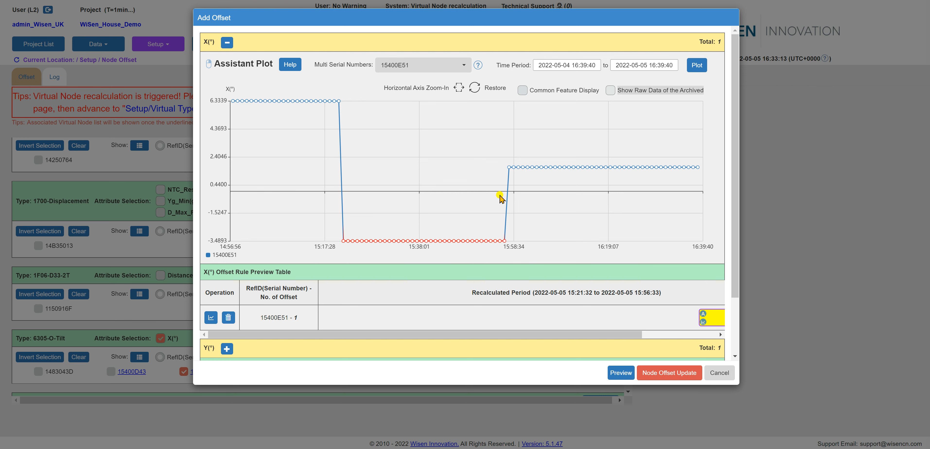
# Start an Advance Offset for the recalculate period and use the selected data point at 15:21:32 as the current resultant value
pyautogui.click(375, 240)
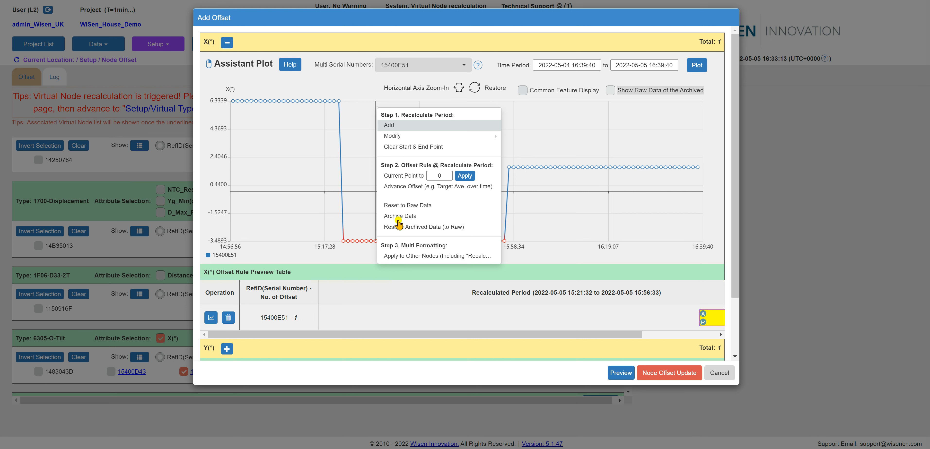
pyautogui.click(414, 187)
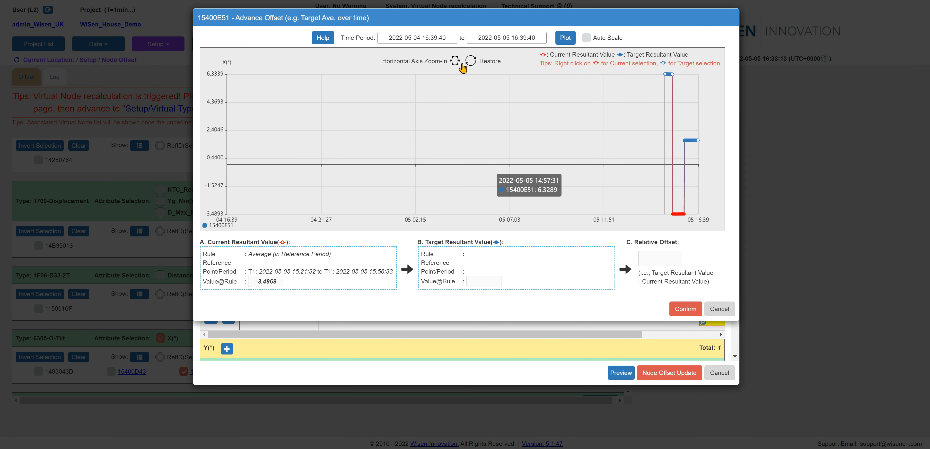
pyautogui.click(455, 61)
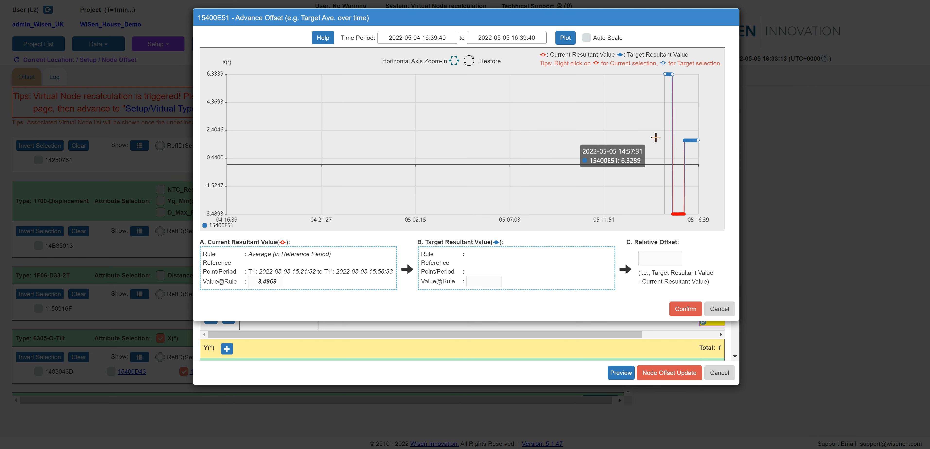
pyautogui.moveTo(655, 137); pyautogui.dragTo(701, 138)
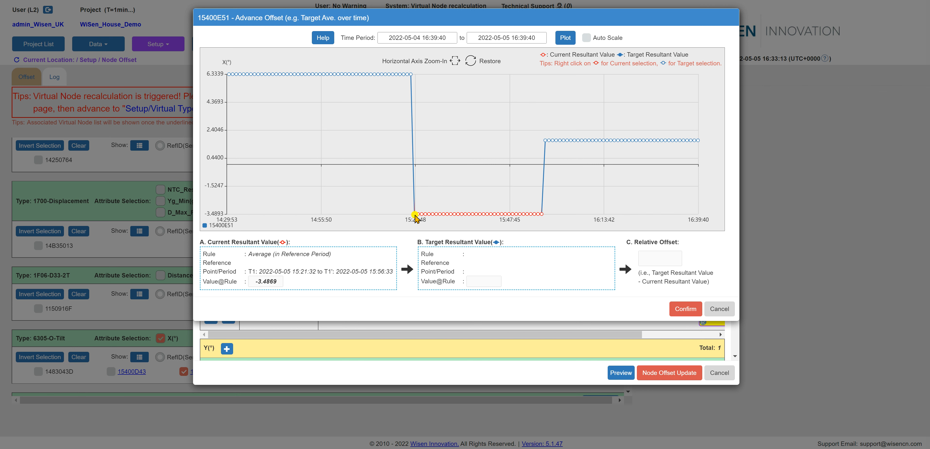
pyautogui.rightClick(415, 215)
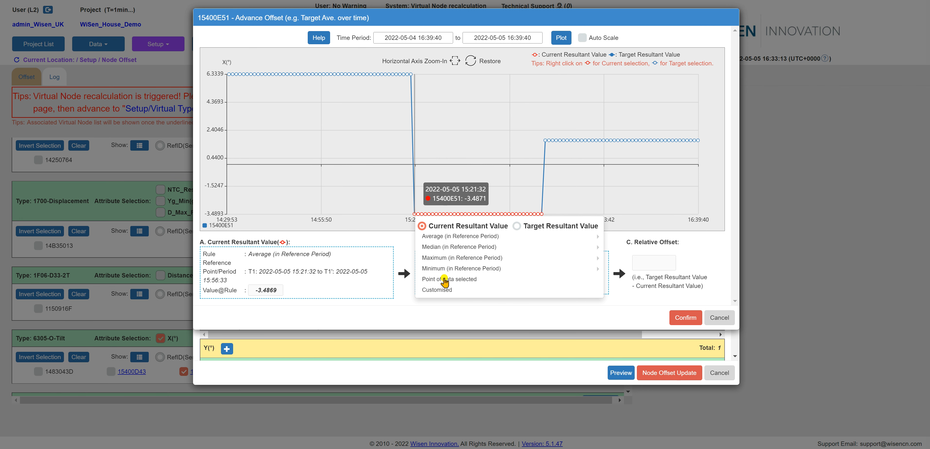
pyautogui.click(444, 278)
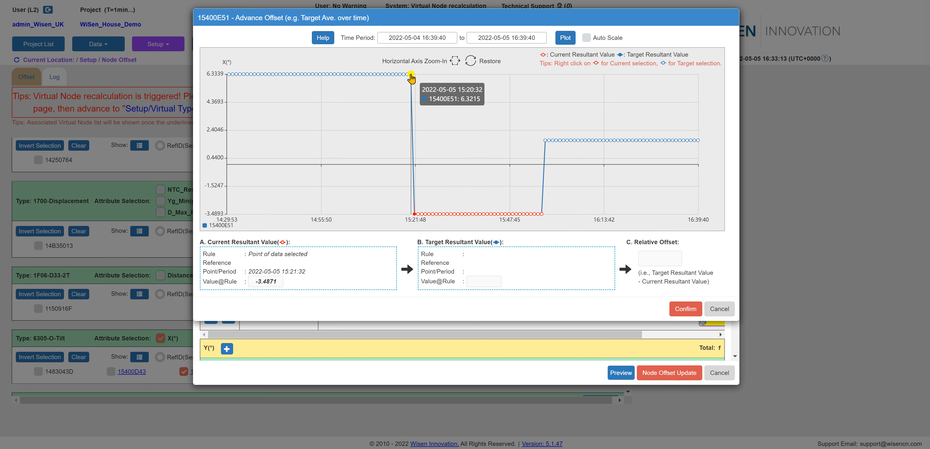
# Use the selected data point at 15:20:32 as the target resultant value and confirm the advance offset
pyautogui.rightClick(411, 76)
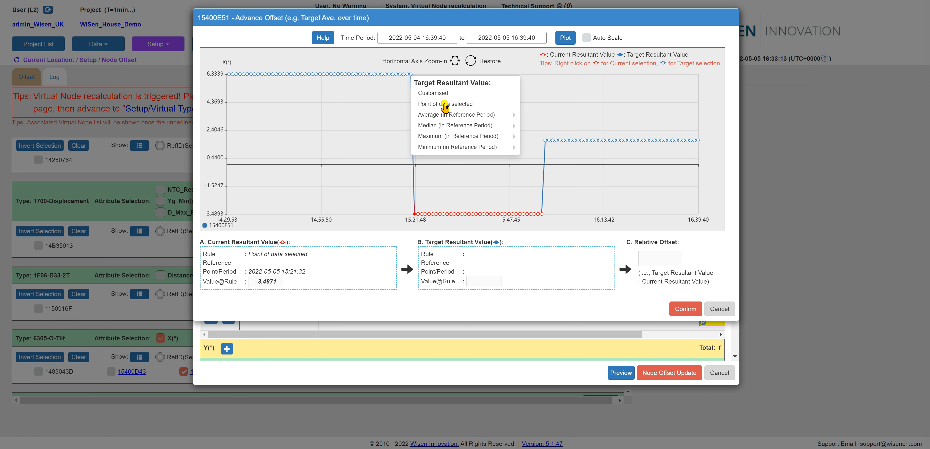
pyautogui.click(444, 107)
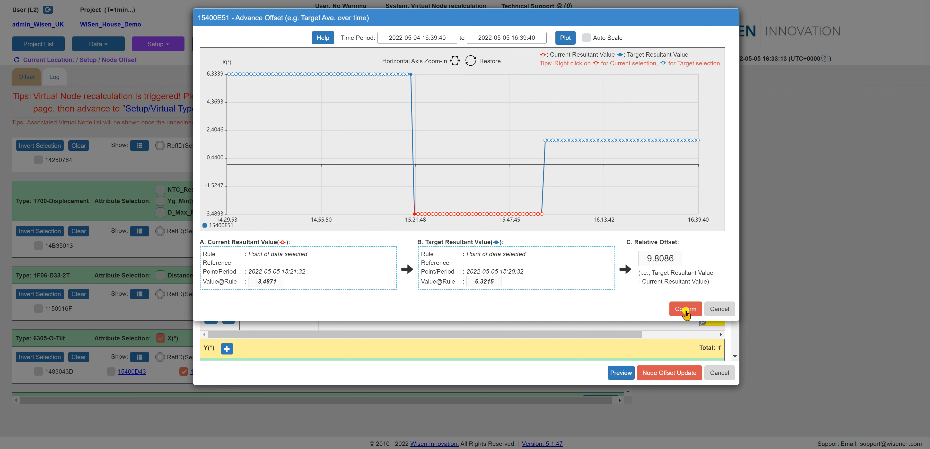
pyautogui.click(687, 311)
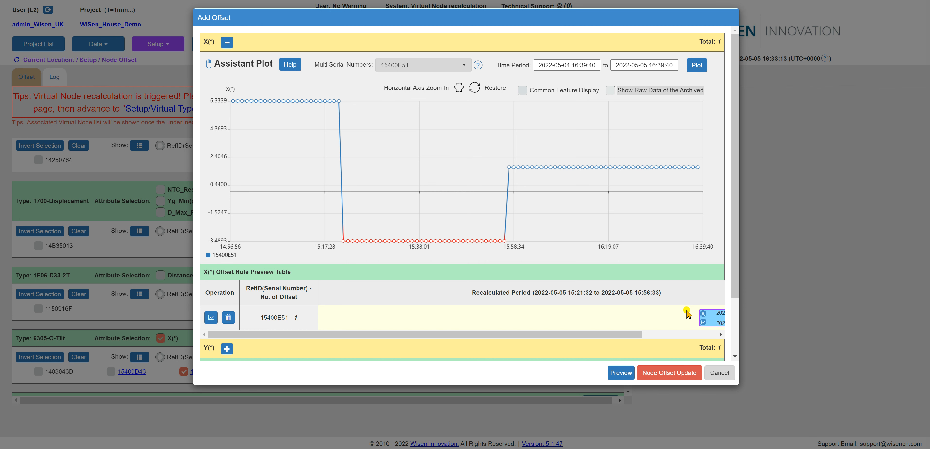
# Preview node 15400E51's X(°) data before and after the offset, and close the preview
pyautogui.click(620, 374)
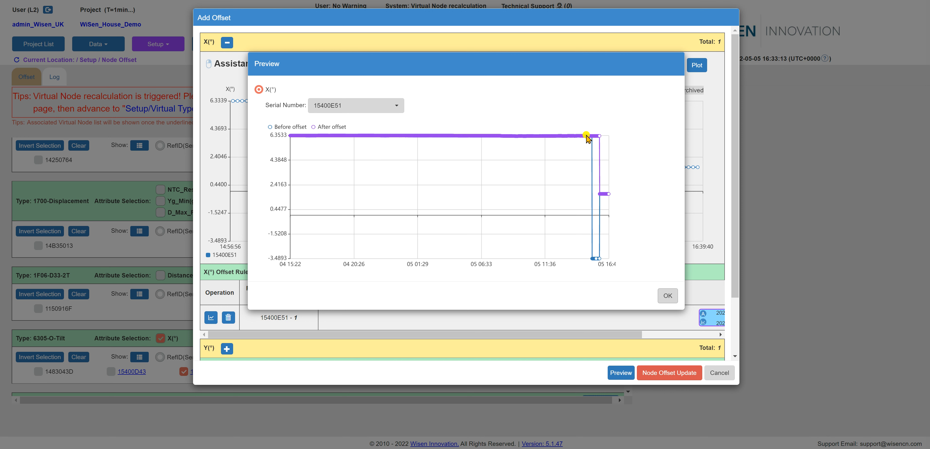
pyautogui.moveTo(595, 208)
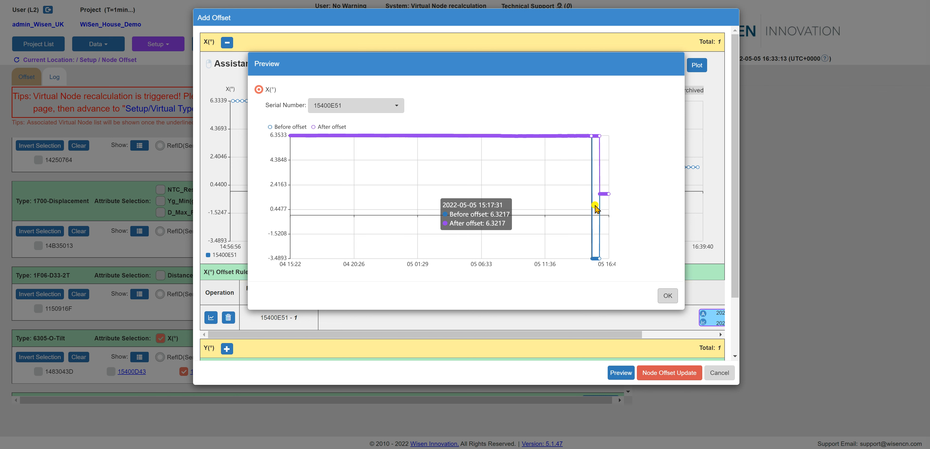
pyautogui.click(666, 298)
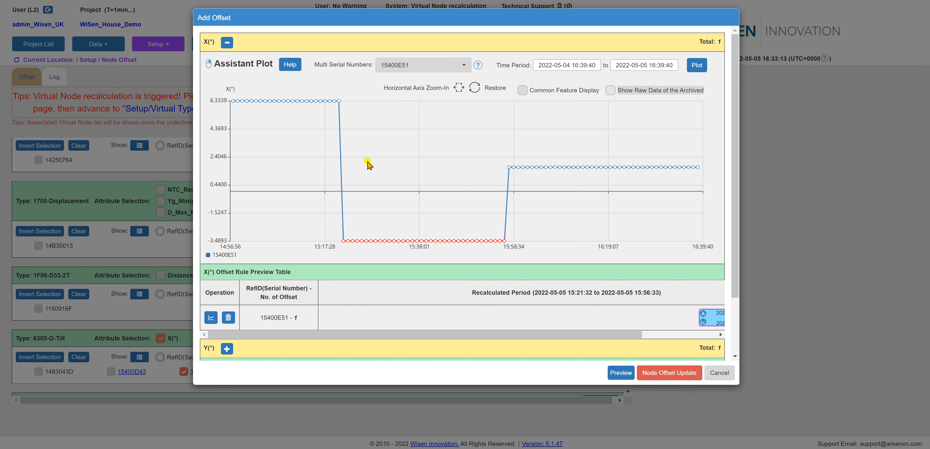
# Apply the X(°) offset configuration to Y(°) of node 15400E51 as well, and submit and confirm the node offset update
pyautogui.click(703, 315)
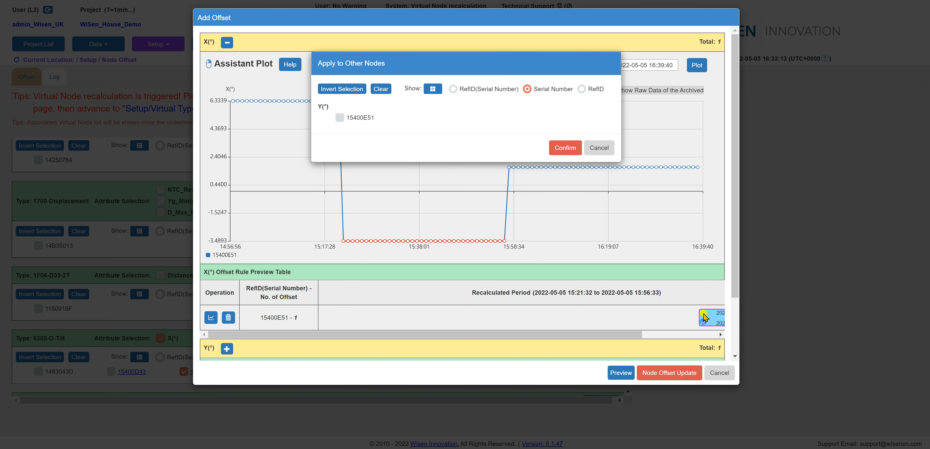
pyautogui.click(341, 120)
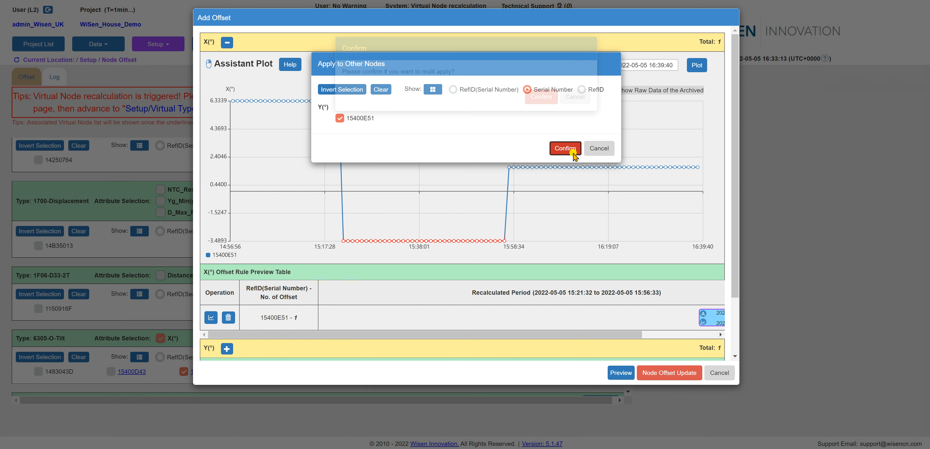
pyautogui.click(573, 152)
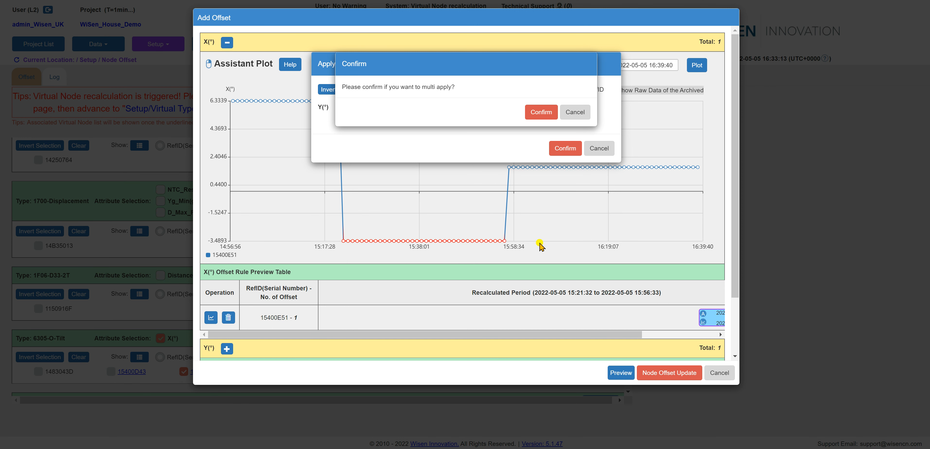
pyautogui.click(536, 116)
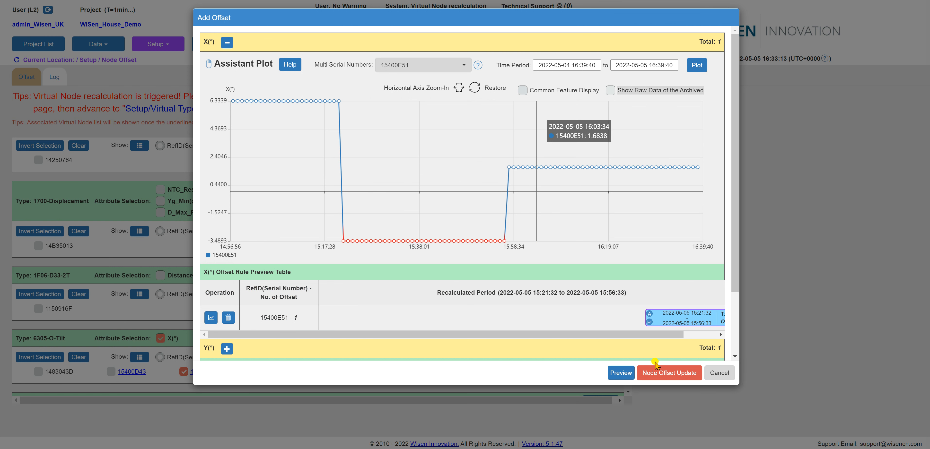
pyautogui.click(663, 374)
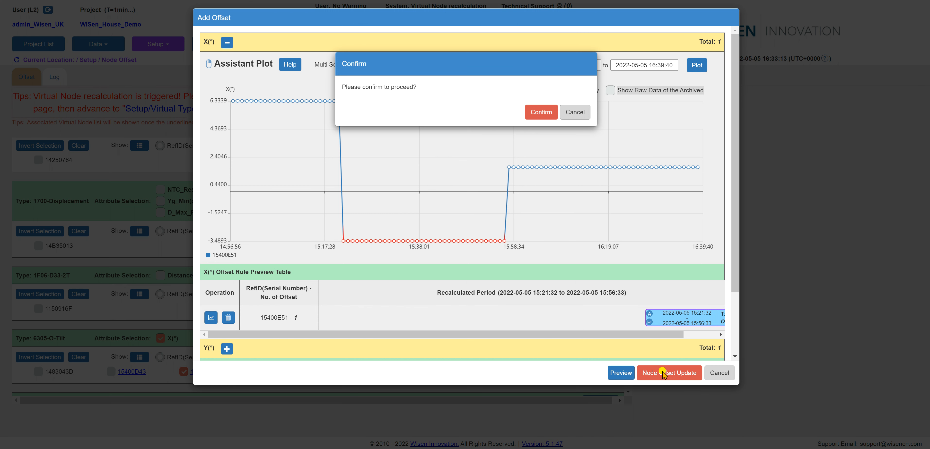
pyautogui.click(530, 114)
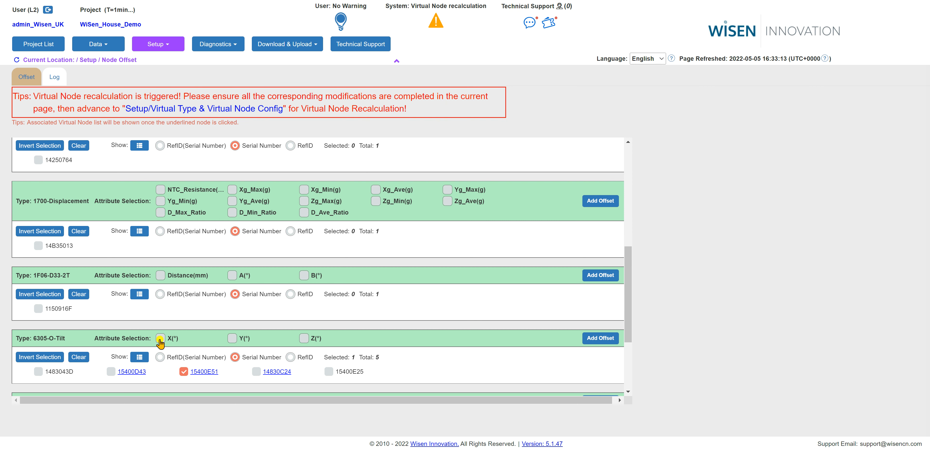
# Reopen Add Offset for node 15400E51 with the X(°) and Y(°) attributes selected
pyautogui.click(231, 340)
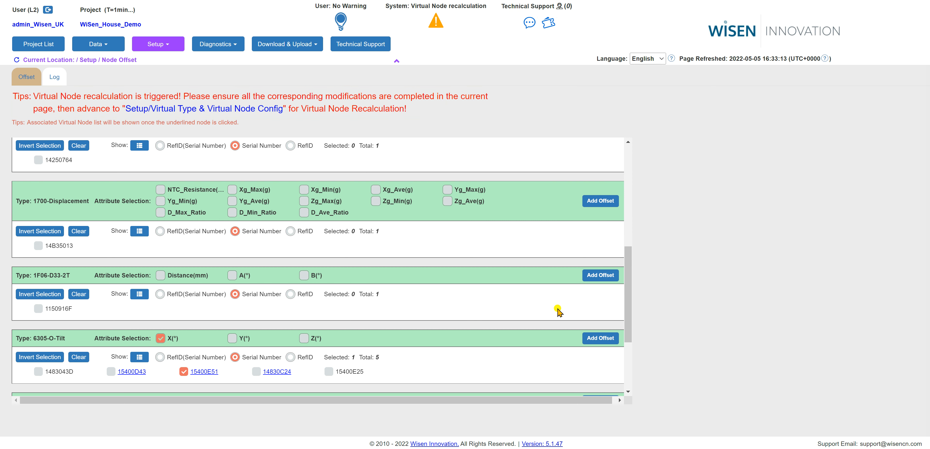
pyautogui.click(602, 341)
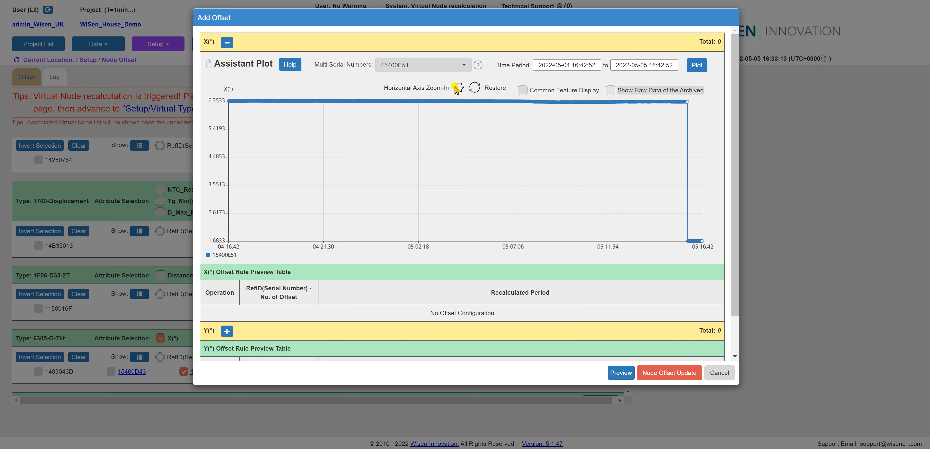
pyautogui.click(456, 89)
pyautogui.moveTo(680, 181); pyautogui.dragTo(709, 183)
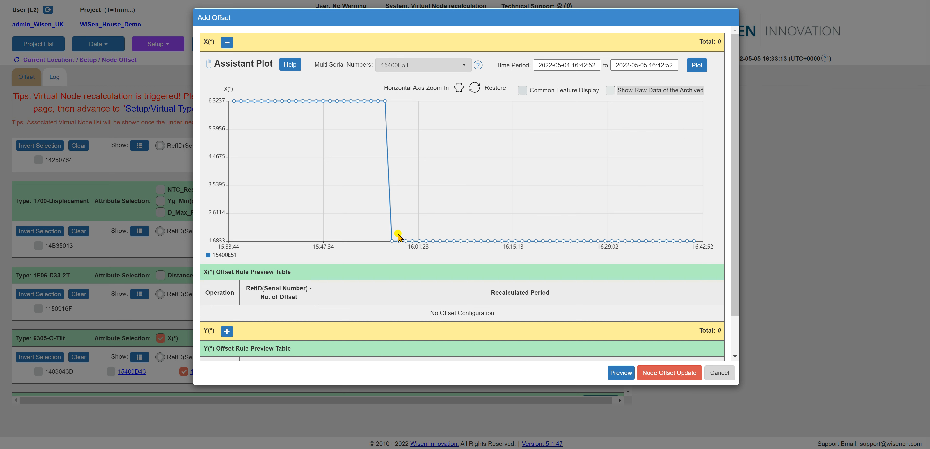
pyautogui.moveTo(389, 243)
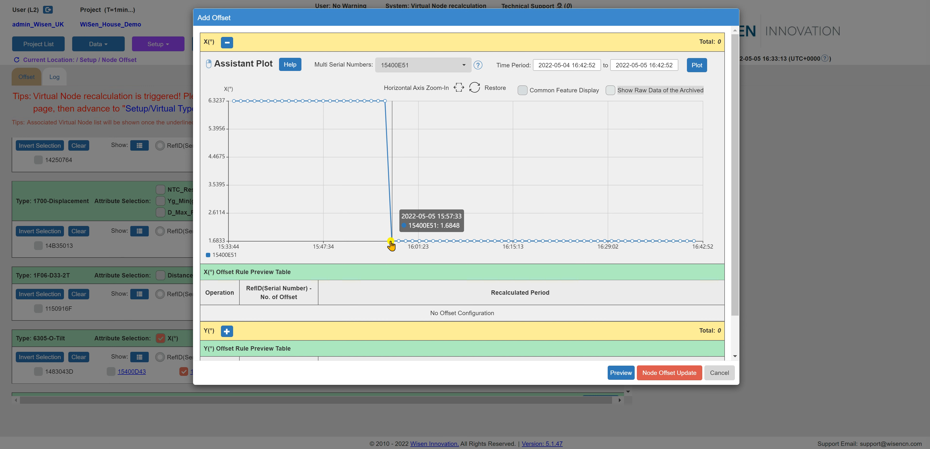
pyautogui.click(391, 243)
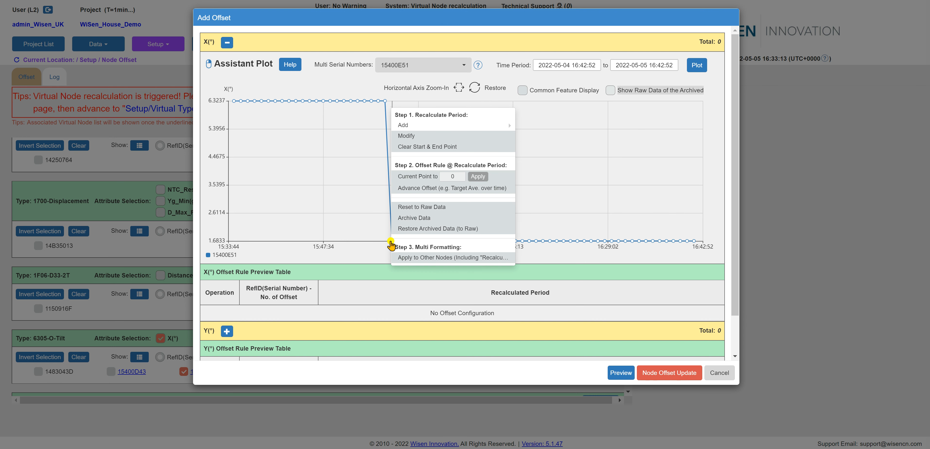
pyautogui.moveTo(442, 129)
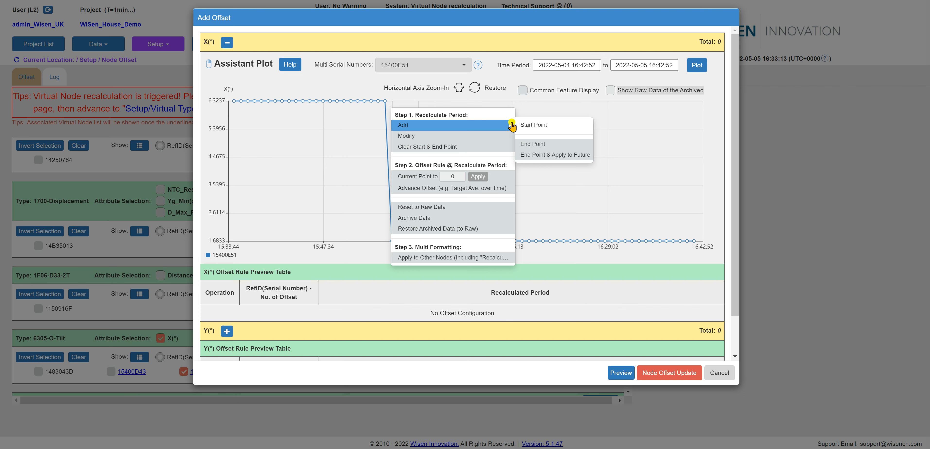
pyautogui.click(535, 126)
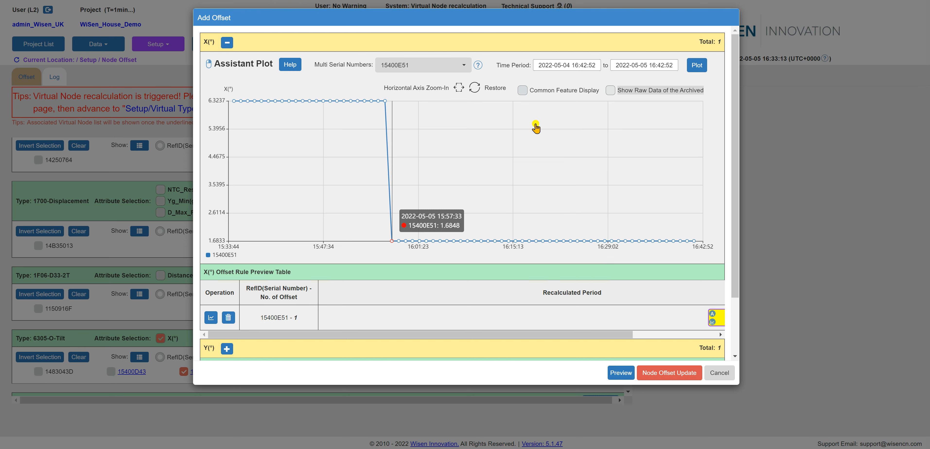
pyautogui.rightClick(694, 242)
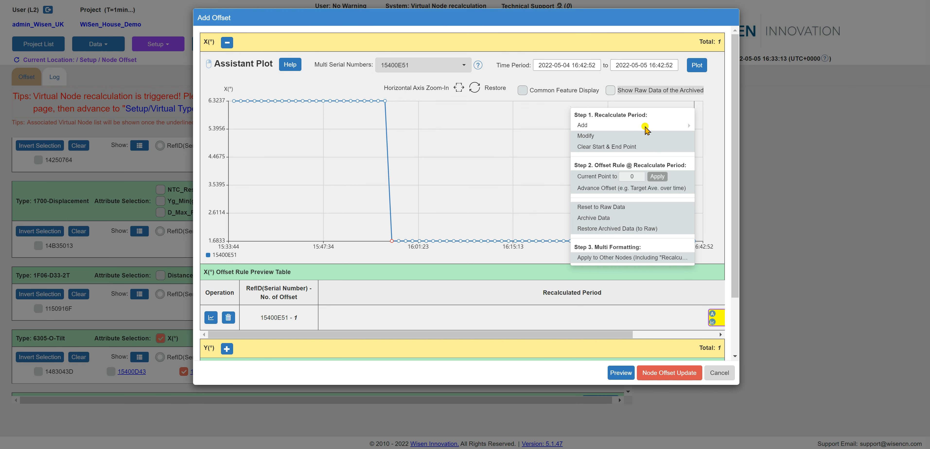
pyautogui.moveTo(646, 128)
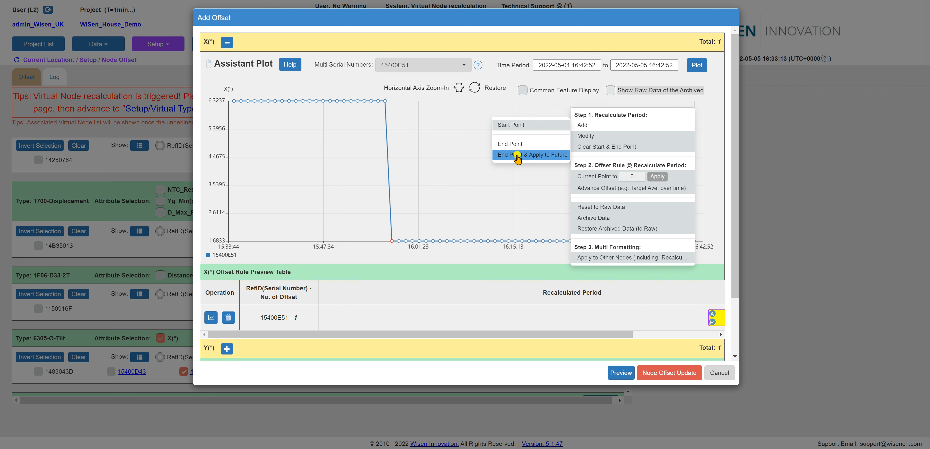
pyautogui.click(517, 154)
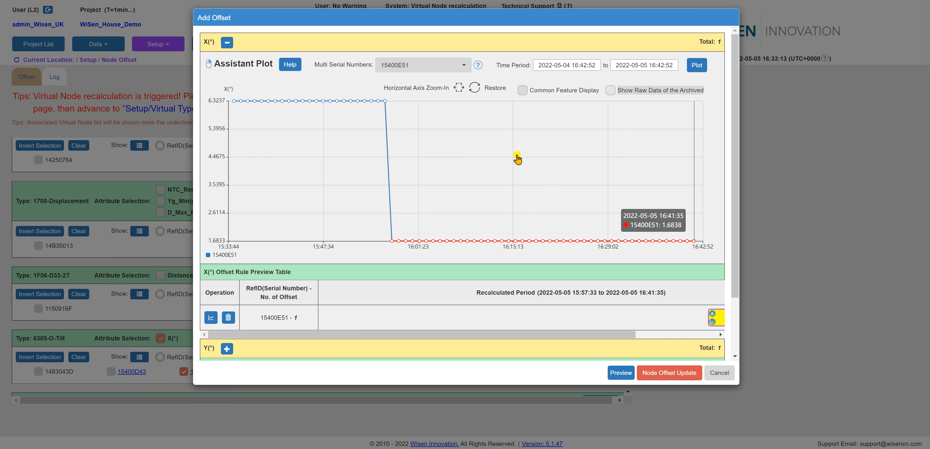
# Configure and confirm an advance offset using the selected data points at 15:57:33 as current and 15:56:33 as target resultant value
pyautogui.click(447, 242)
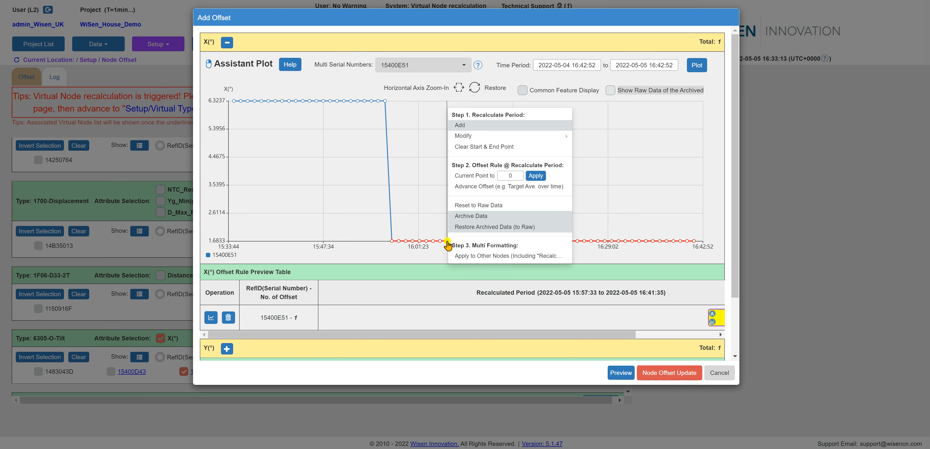
pyautogui.click(482, 187)
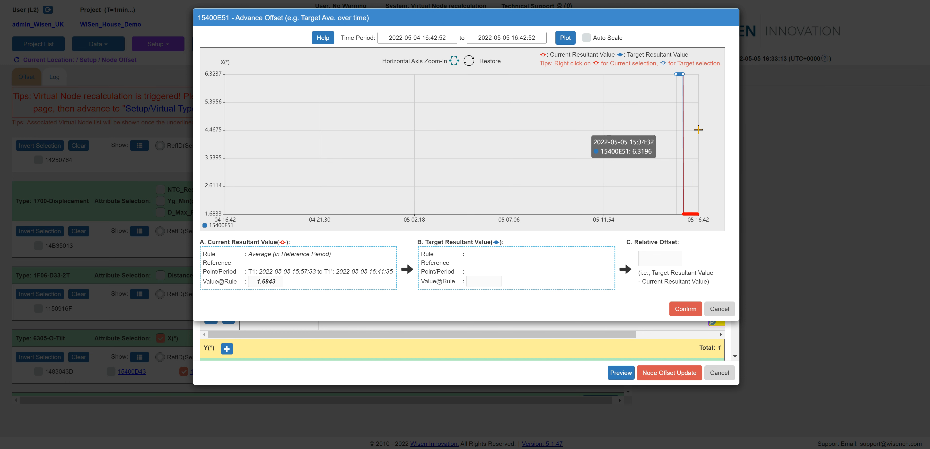
pyautogui.moveTo(667, 129); pyautogui.dragTo(708, 130)
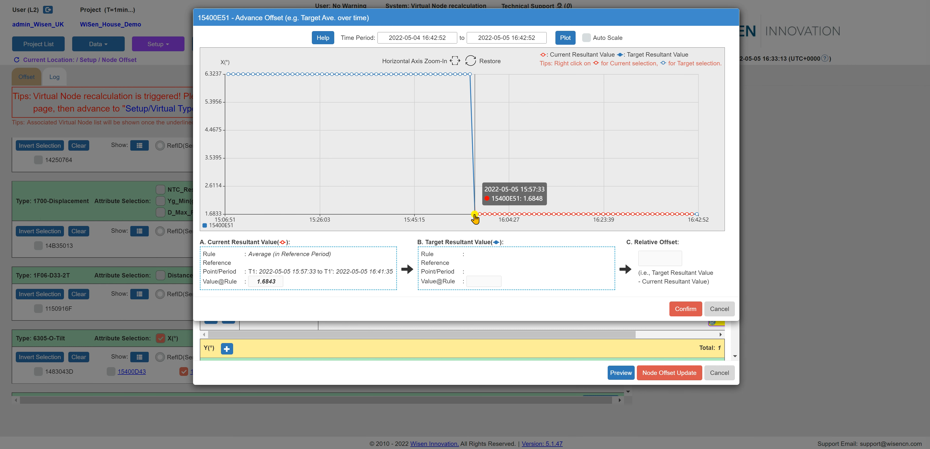
pyautogui.rightClick(473, 215)
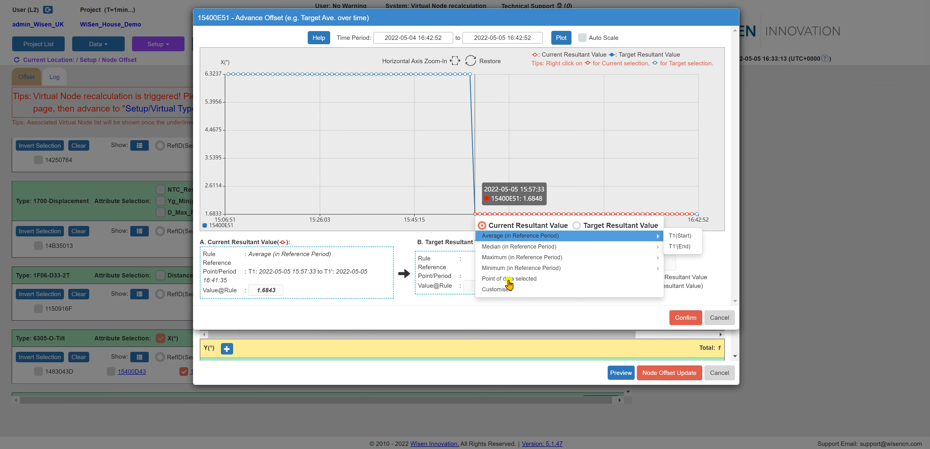
pyautogui.click(509, 279)
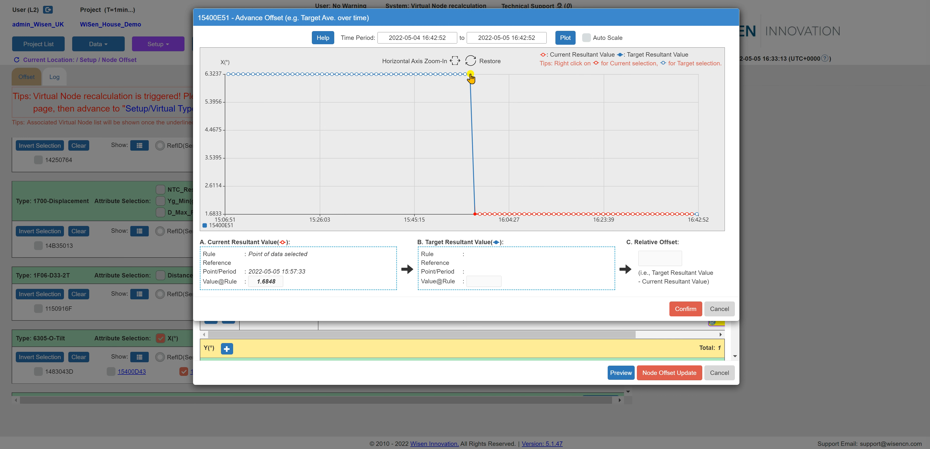
pyautogui.rightClick(471, 75)
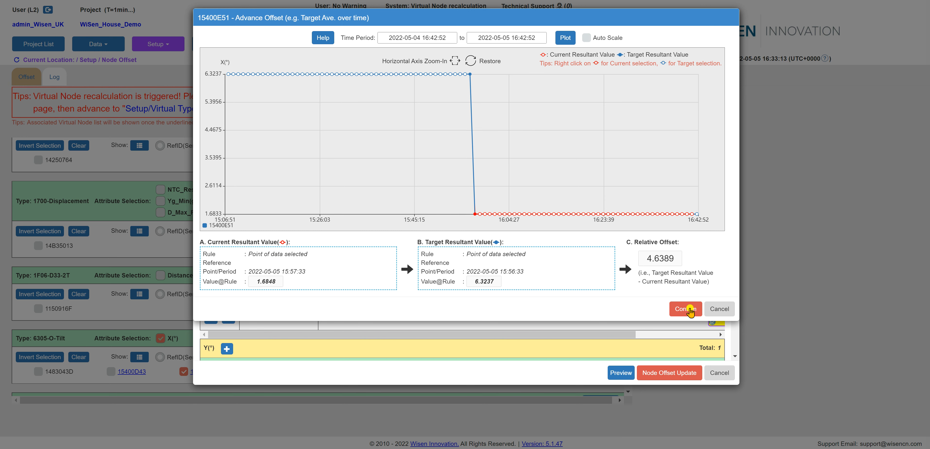
pyautogui.click(691, 310)
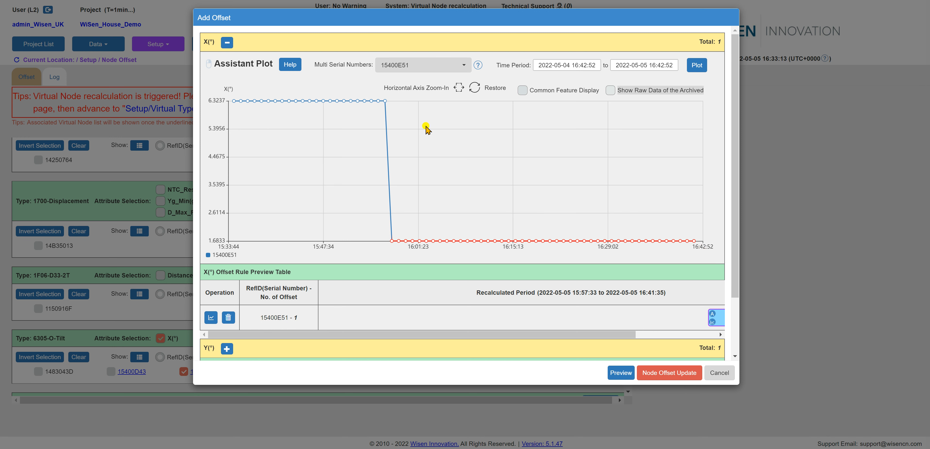
# Apply the new X(°) offset configuration to Y(°) of node 15400E51, and submit and confirm the node offset update
pyautogui.moveTo(388, 108)
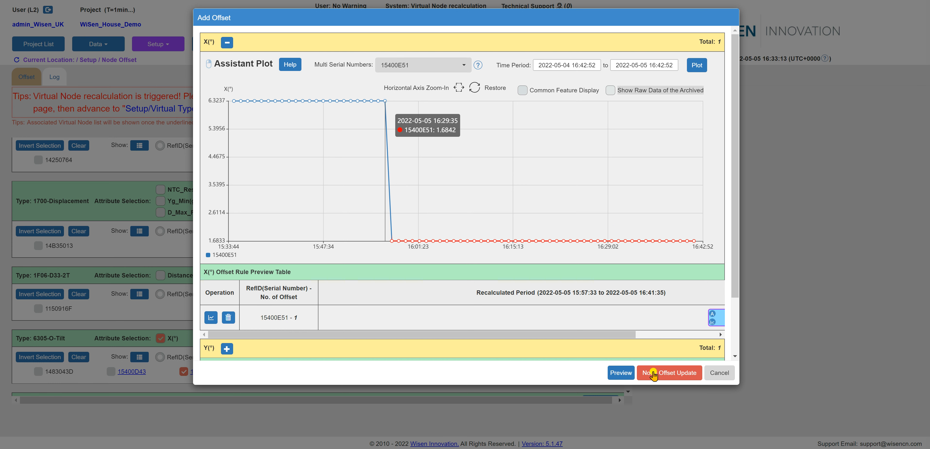
pyautogui.click(714, 318)
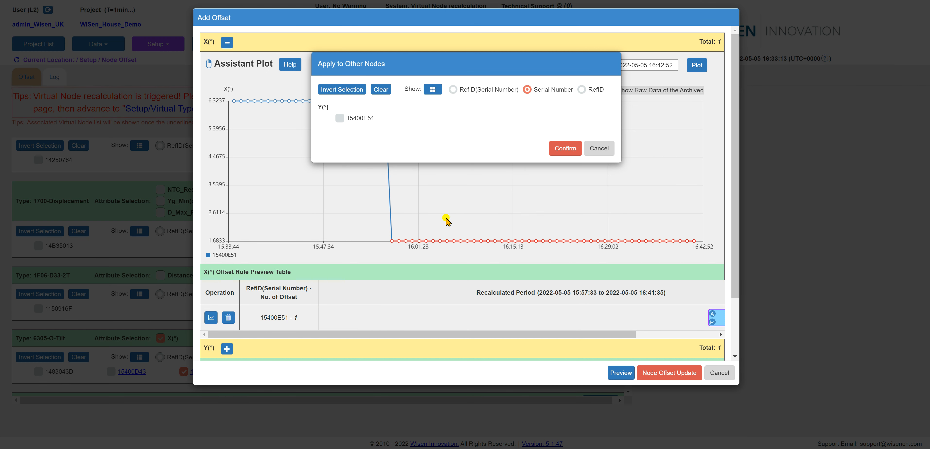
pyautogui.click(339, 119)
pyautogui.click(573, 150)
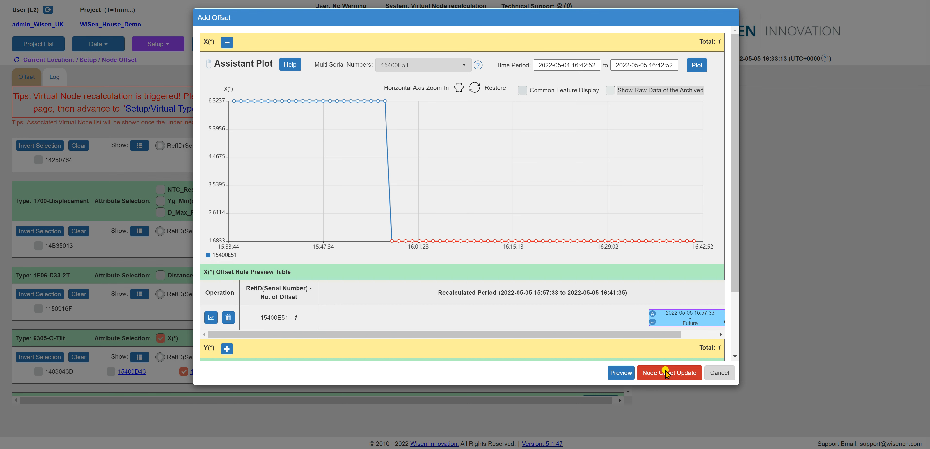
pyautogui.click(665, 374)
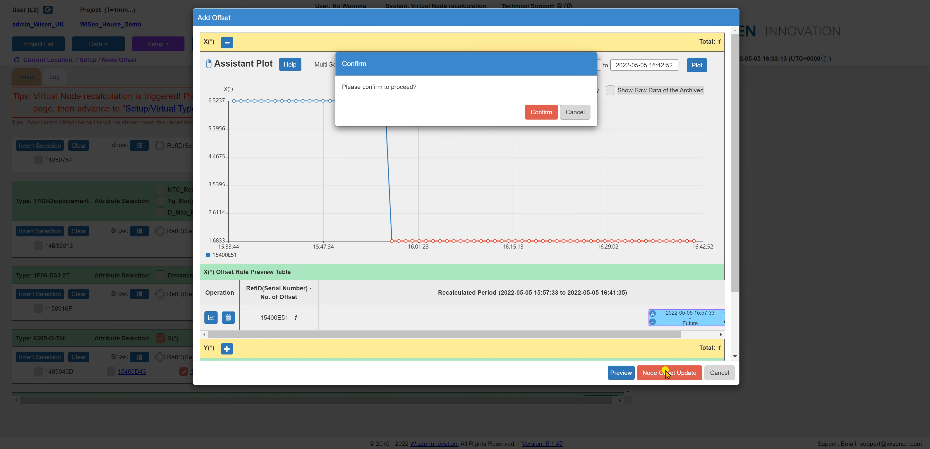
pyautogui.click(536, 114)
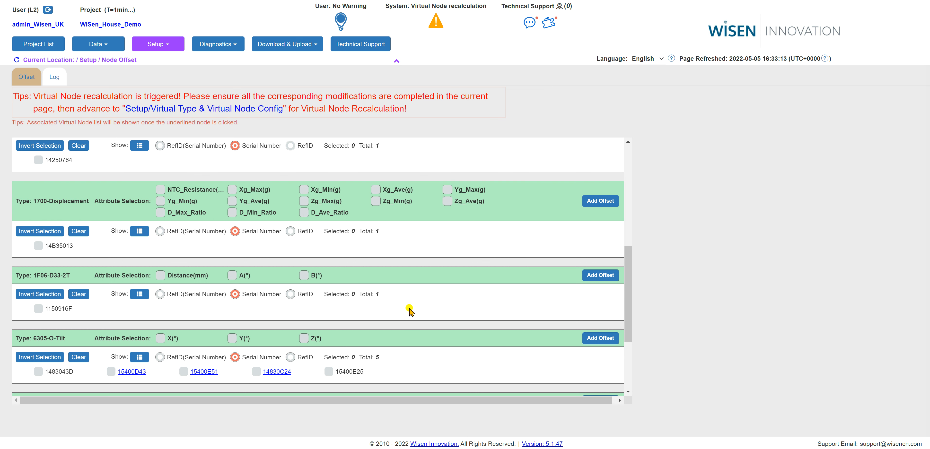
# Open the node data table and show the X(°) plot of the 6305-O-Tilt node 15400E51
pyautogui.click(103, 46)
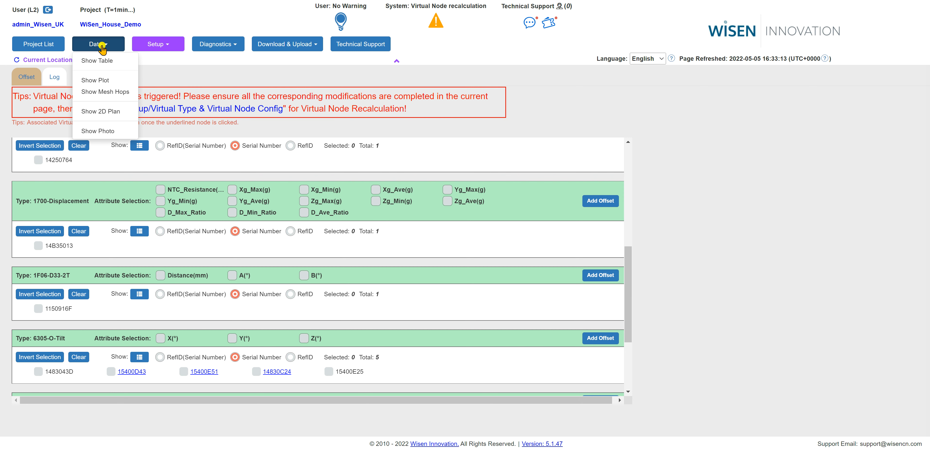
pyautogui.click(93, 61)
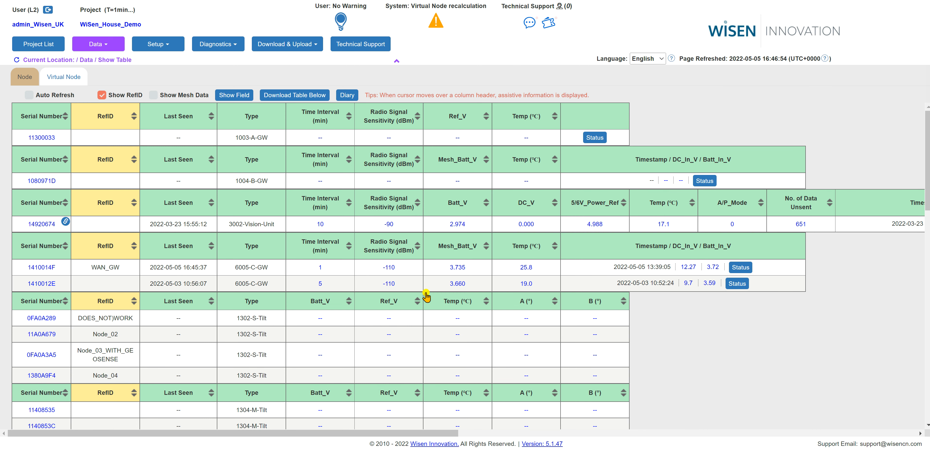
pyautogui.scroll(-5, 427, 297)
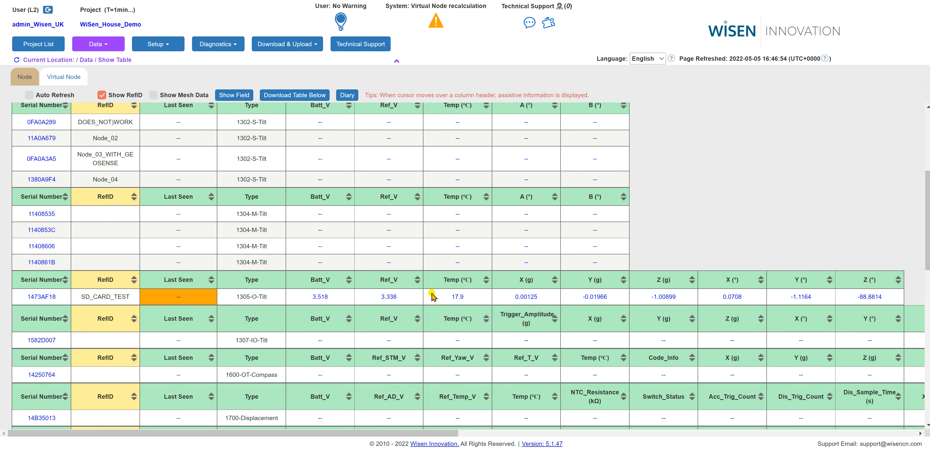
pyautogui.scroll(-5, 433, 296)
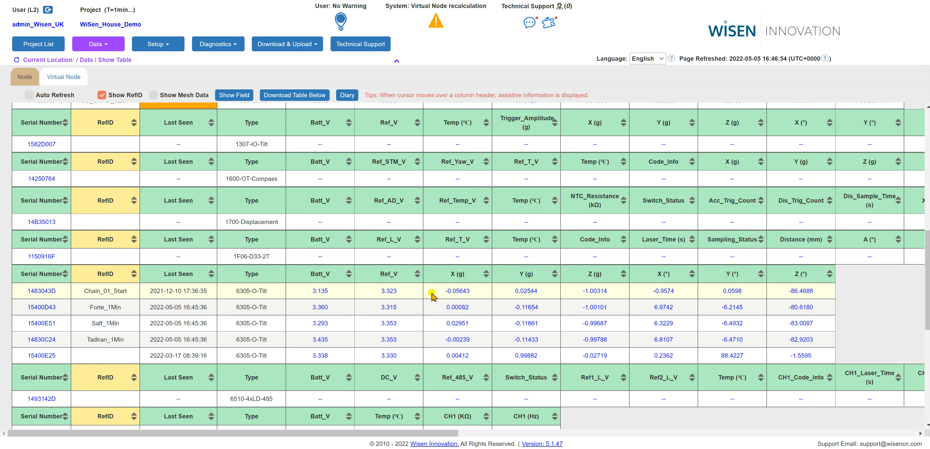
pyautogui.scroll(-3, 432, 296)
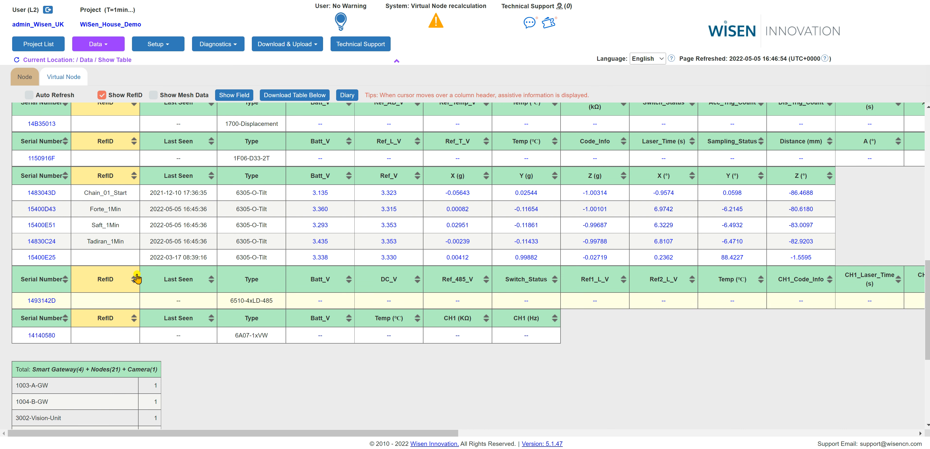
pyautogui.click(667, 225)
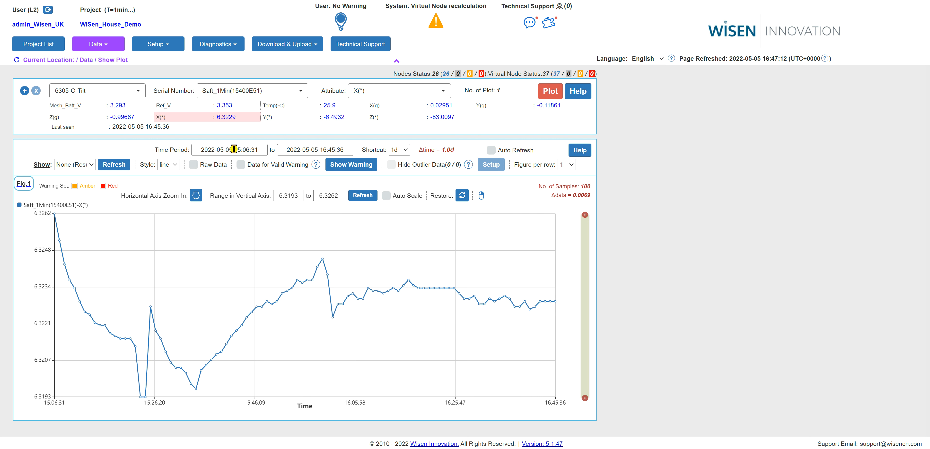
pyautogui.click(223, 150)
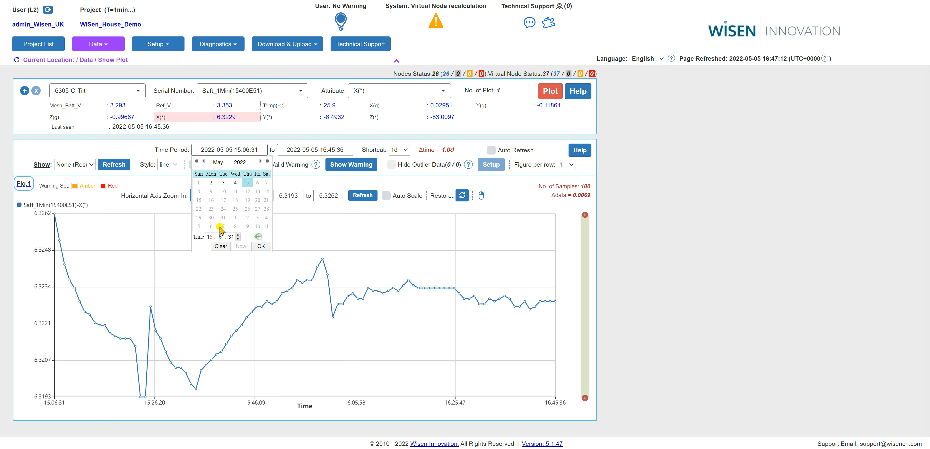
pyautogui.click(234, 182)
pyautogui.click(260, 246)
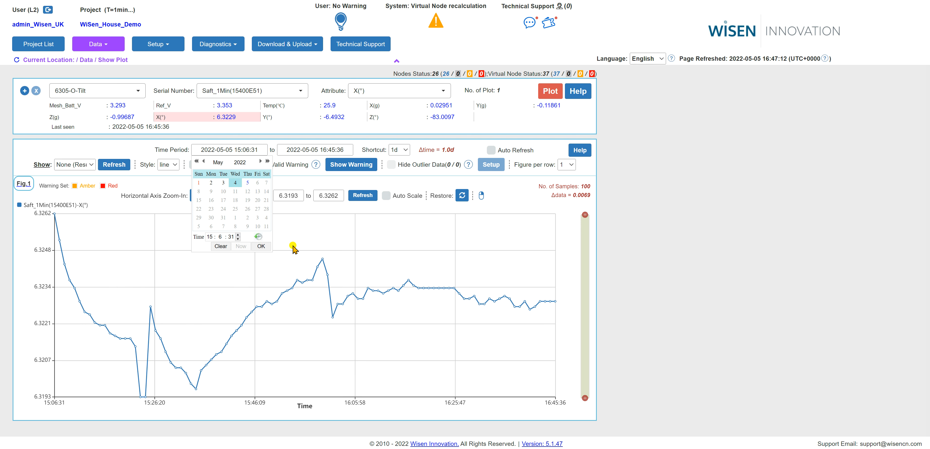
pyautogui.click(547, 95)
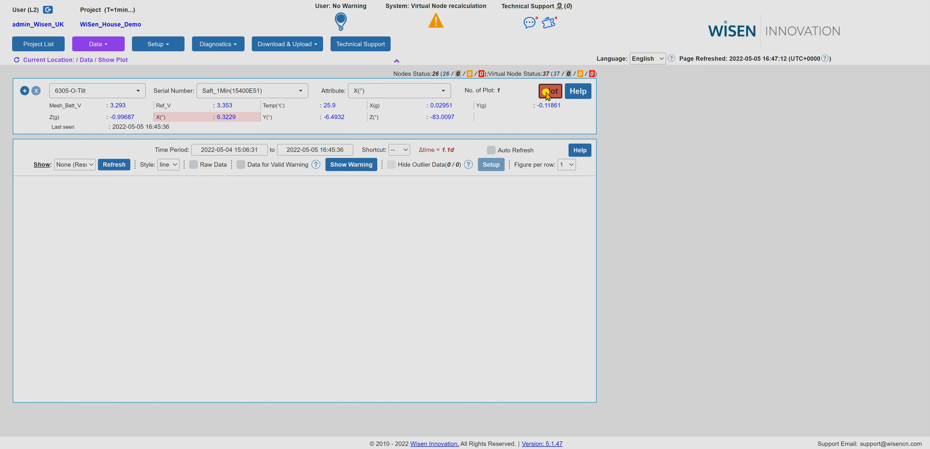